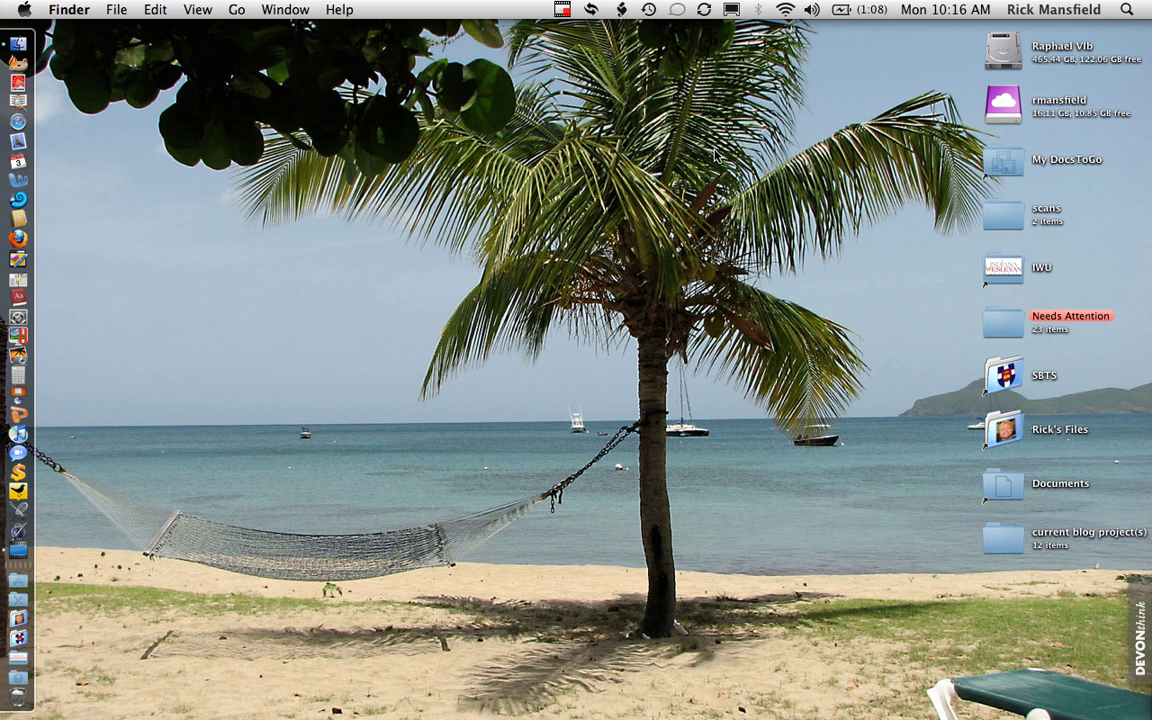
{"action": "left_click", "coordinate": [732, 10]}
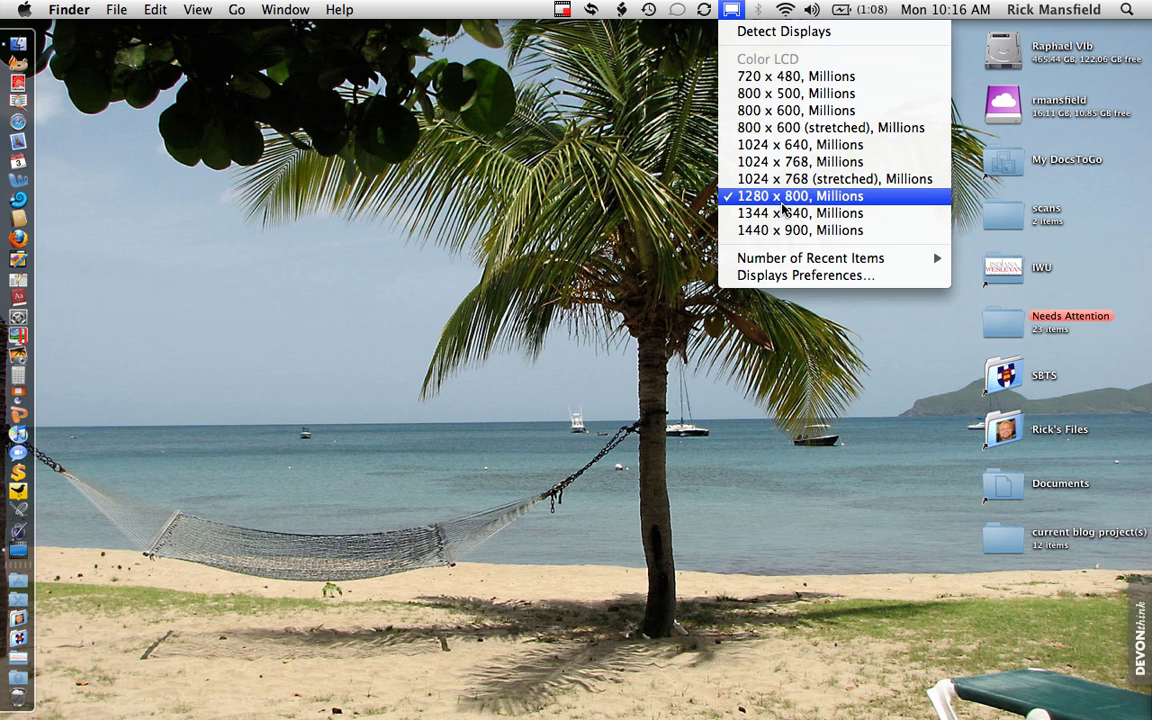
{"action": "left_click", "coordinate": [557, 245]}
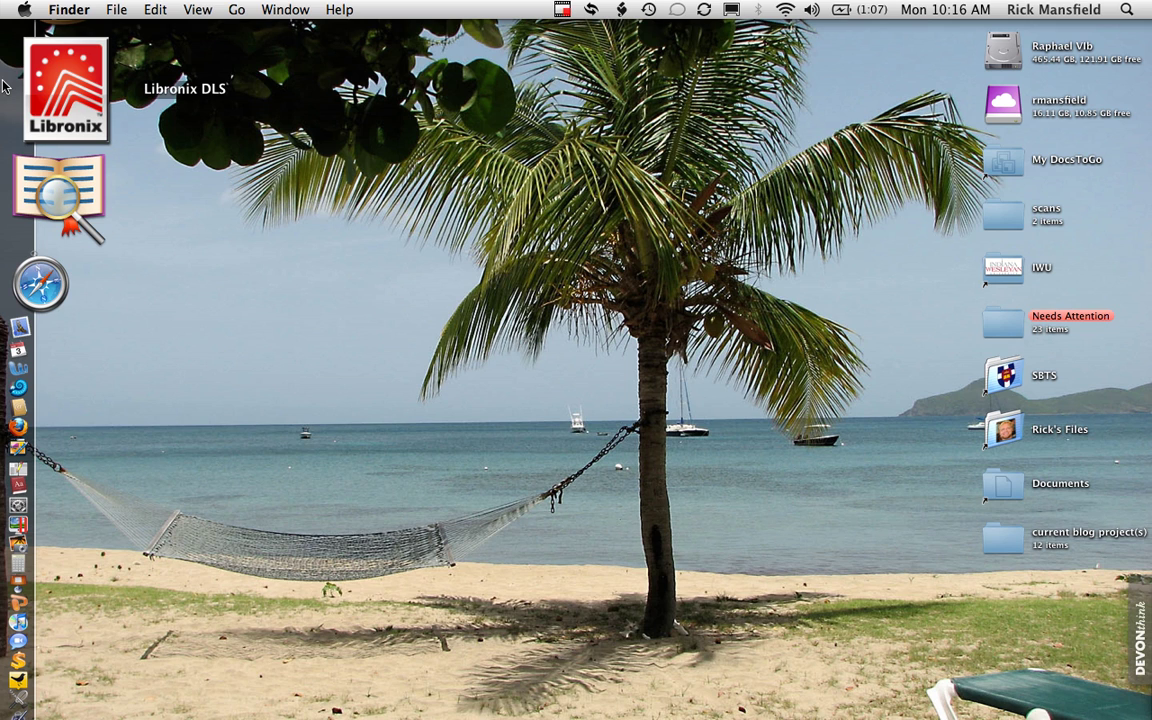
Launch Libronix DLS, find "nasb" in the library, and open New American Standard Bible: 1995 Update.
{"action": "left_click", "coordinate": [5, 86]}
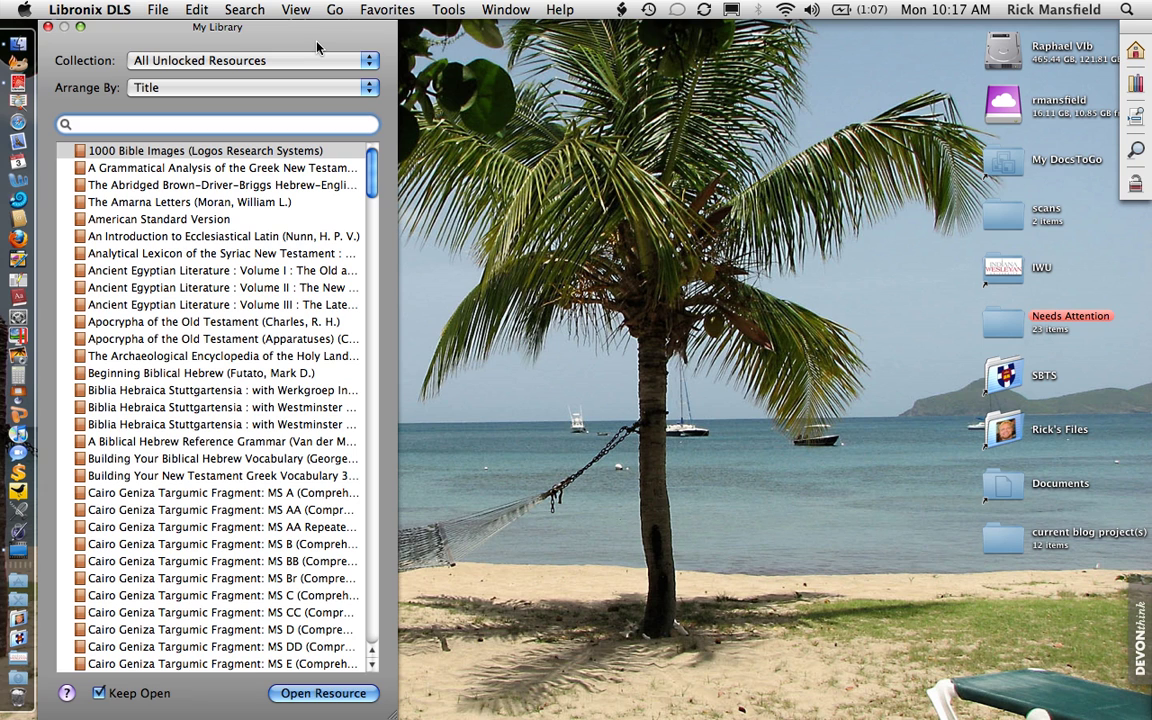
{"action": "type", "text": "nasb"}
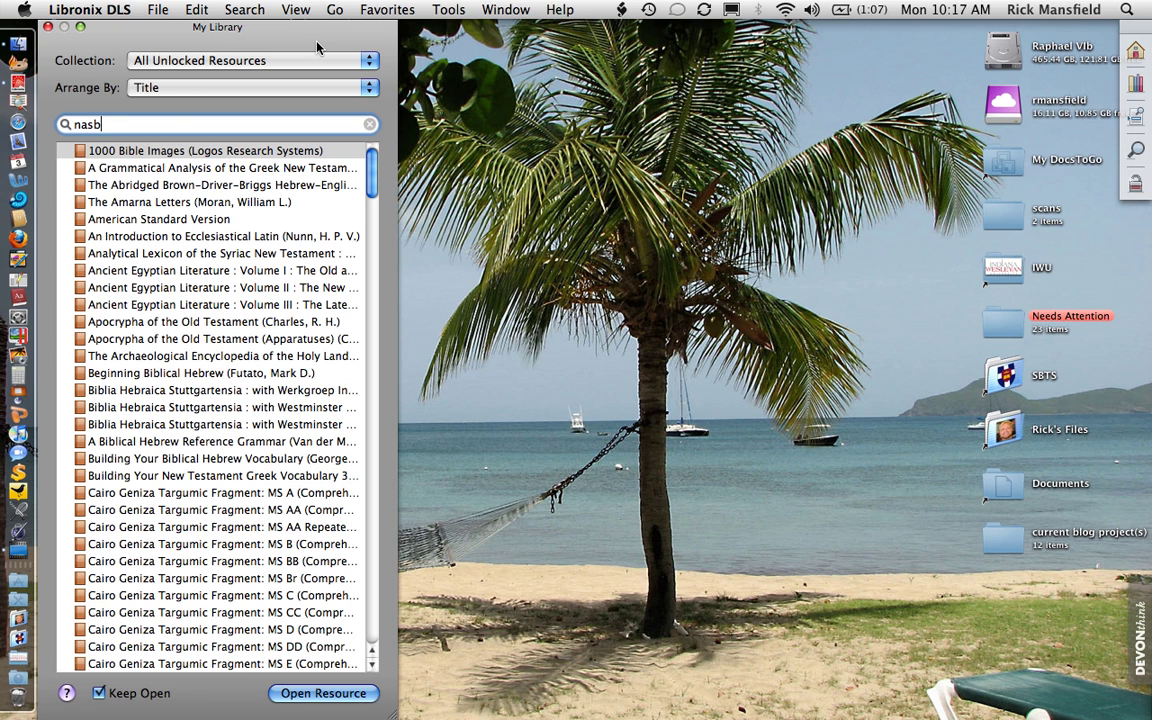
{"action": "key", "text": "Return"}
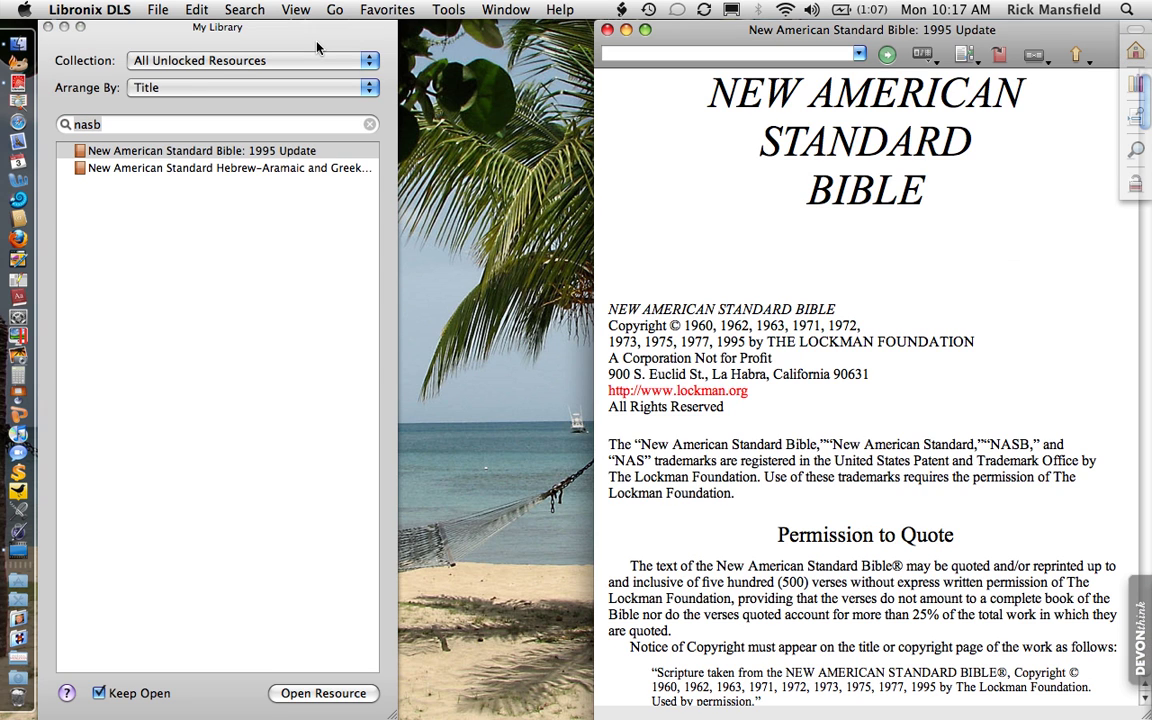
Shift the Bible window slightly away from the screen edge, return to the beginning of its text, and close My Library.
{"action": "left_click_drag", "start_coordinate": [853, 22], "coordinate": [812, 22]}
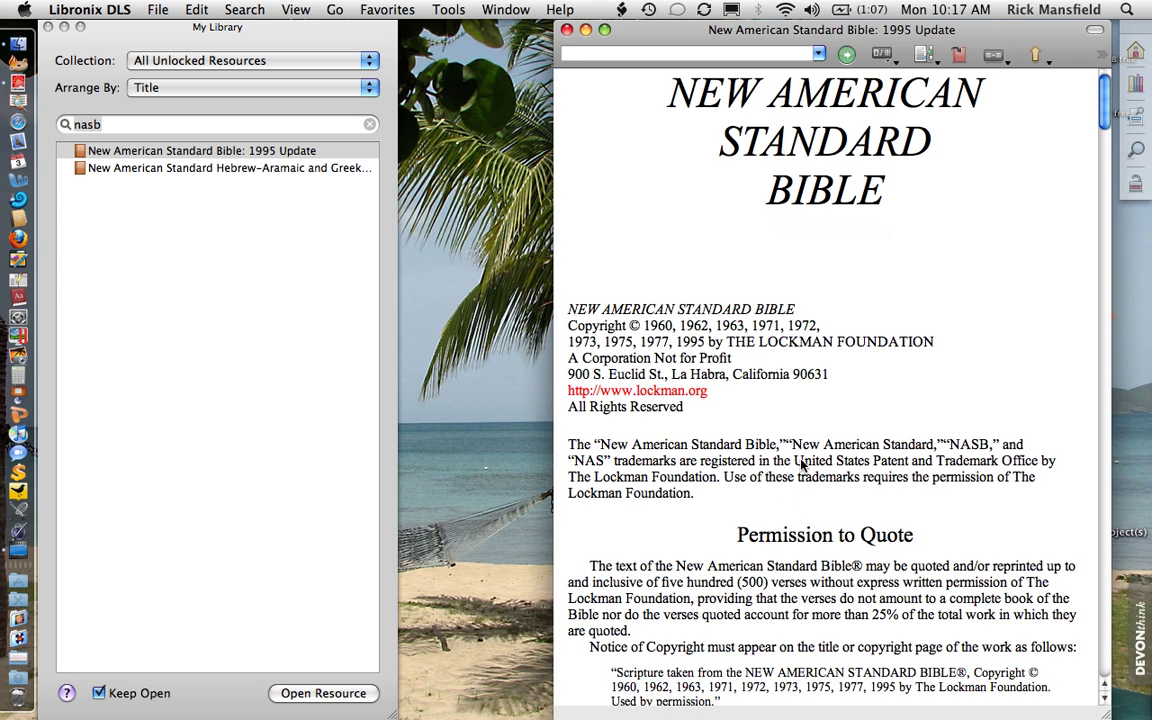
{"action": "mouse_move", "coordinate": [1106, 97]}
{"action": "left_mouse_down"}
{"action": "mouse_move", "coordinate": [1104, 400]}
{"action": "mouse_move", "coordinate": [1106, 75]}
{"action": "left_mouse_up"}
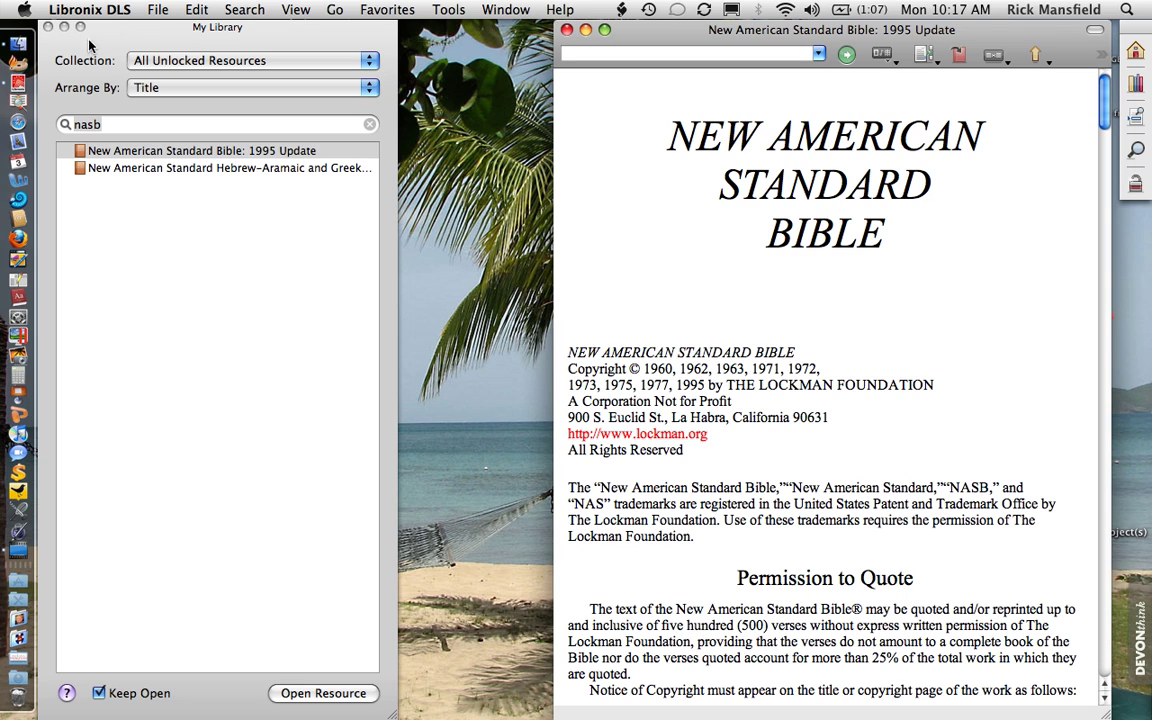
{"action": "left_click", "coordinate": [47, 28]}
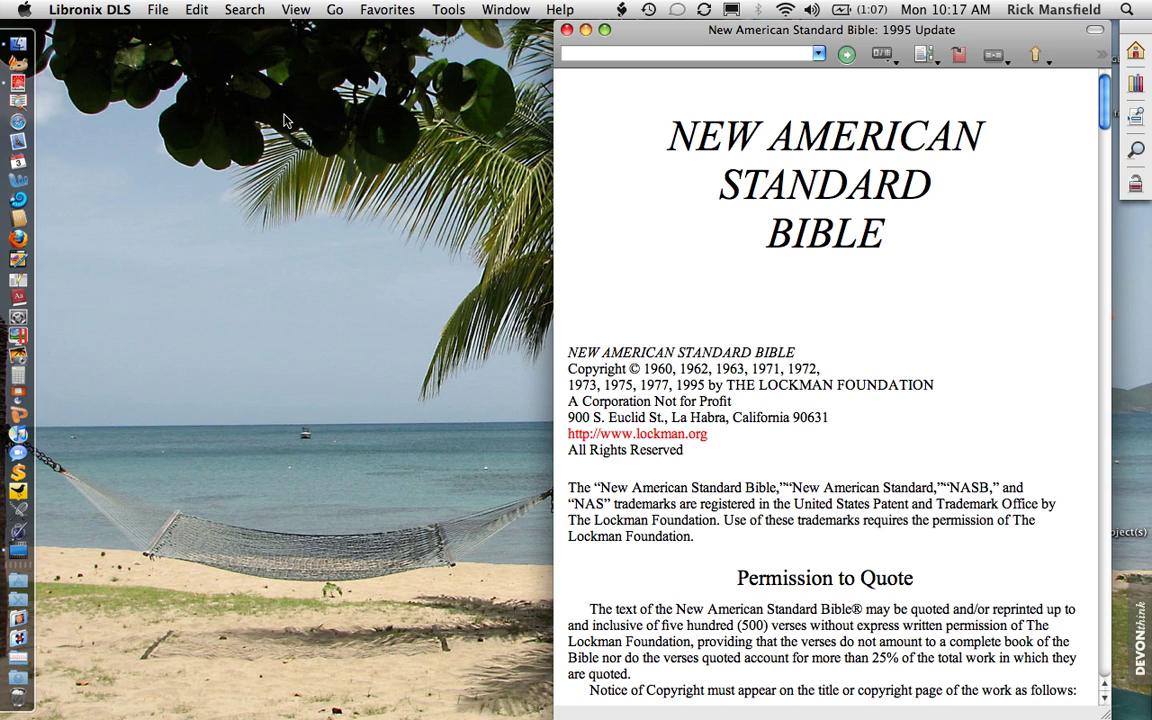
Run a Bible Search for "david" in New American Standard Bible: 1995 Update, returning verses across the whole Bible.
{"action": "left_click", "coordinate": [229, 9]}
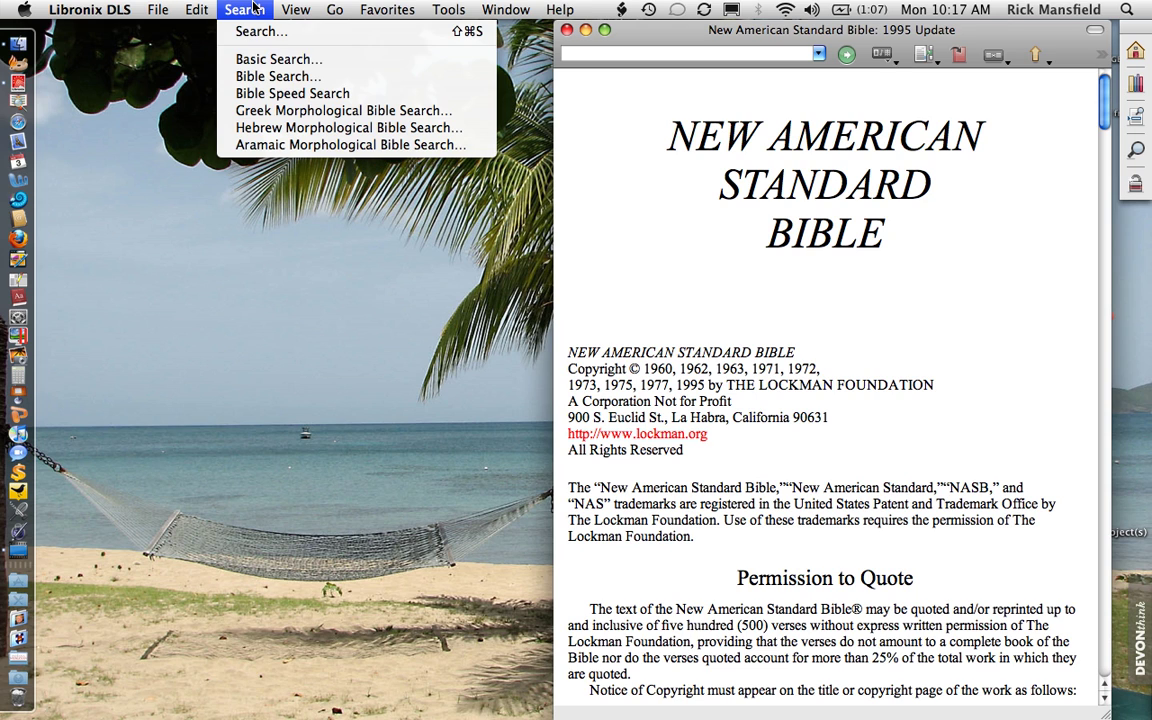
{"action": "left_click", "coordinate": [262, 77]}
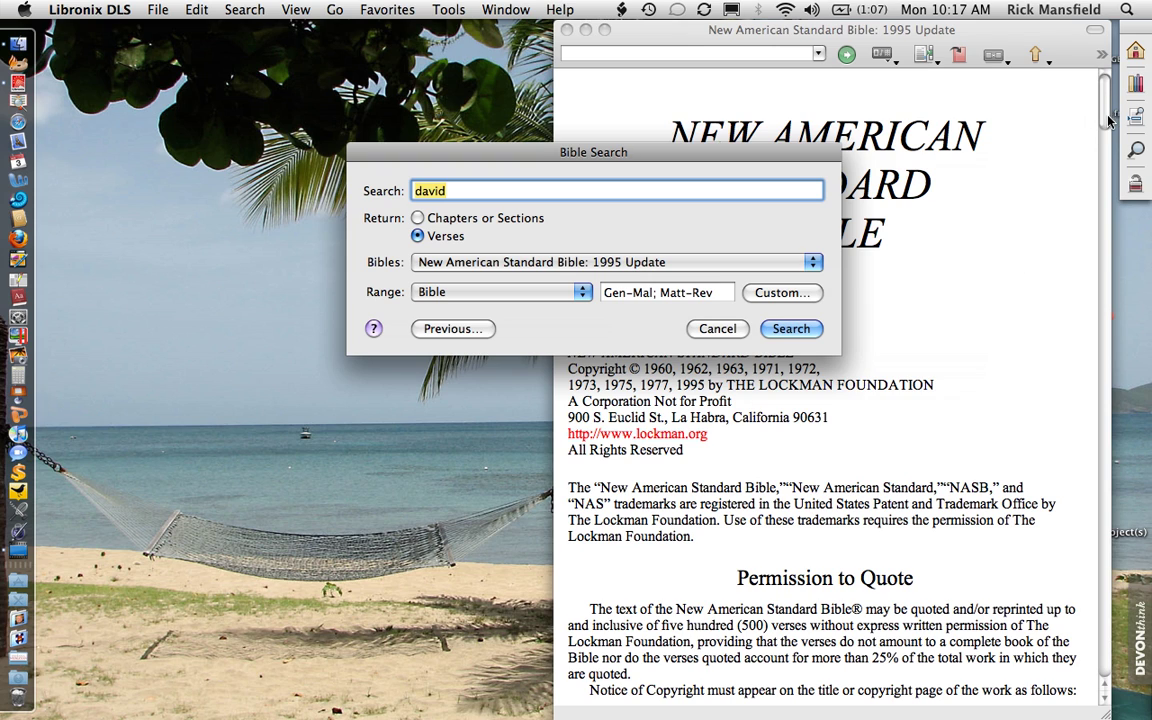
{"action": "left_click", "coordinate": [801, 334]}
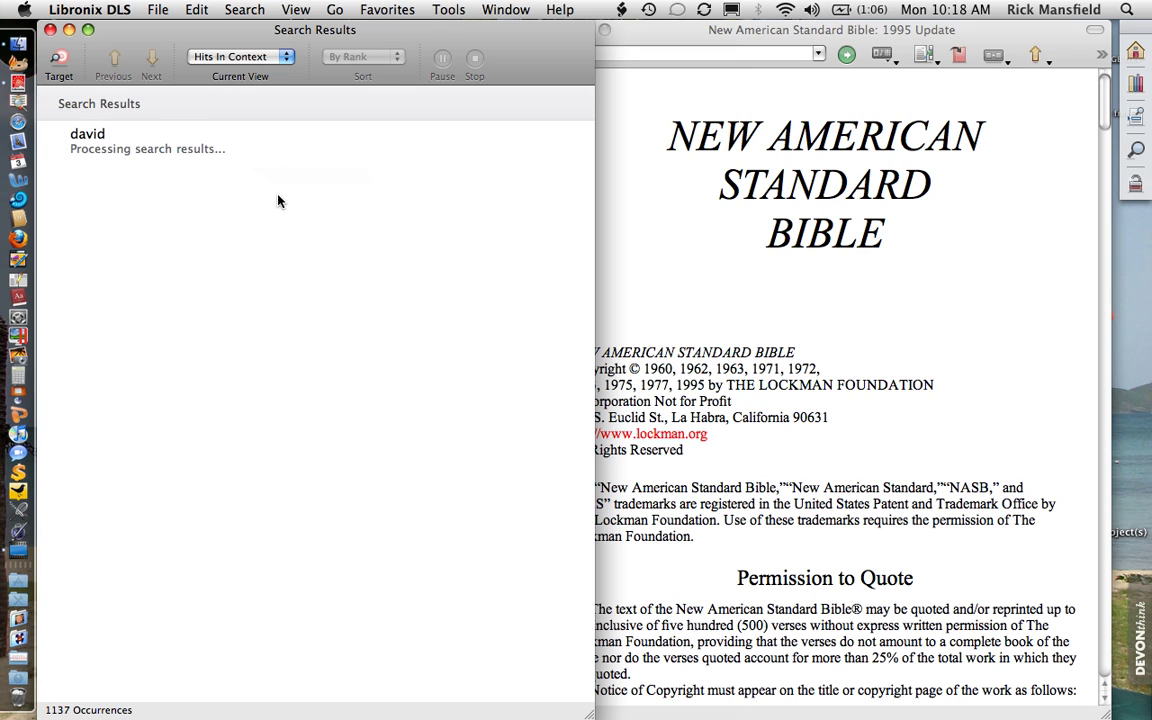
Look through the Bible Search results for "david" from 1 Samuel to Revelation, checking how the verse text loads.
{"action": "scroll", "coordinate": [360, 280], "scroll_direction": "down", "scroll_amount": 15}
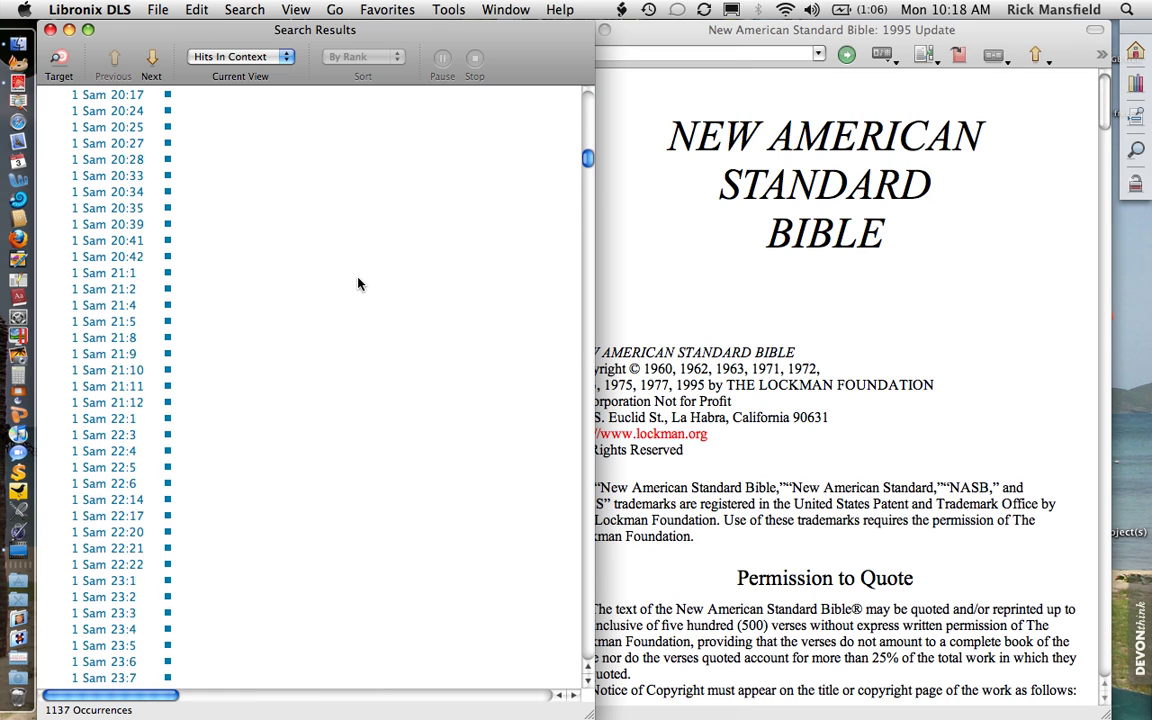
{"action": "scroll", "coordinate": [360, 284], "scroll_direction": "down", "scroll_amount": 20}
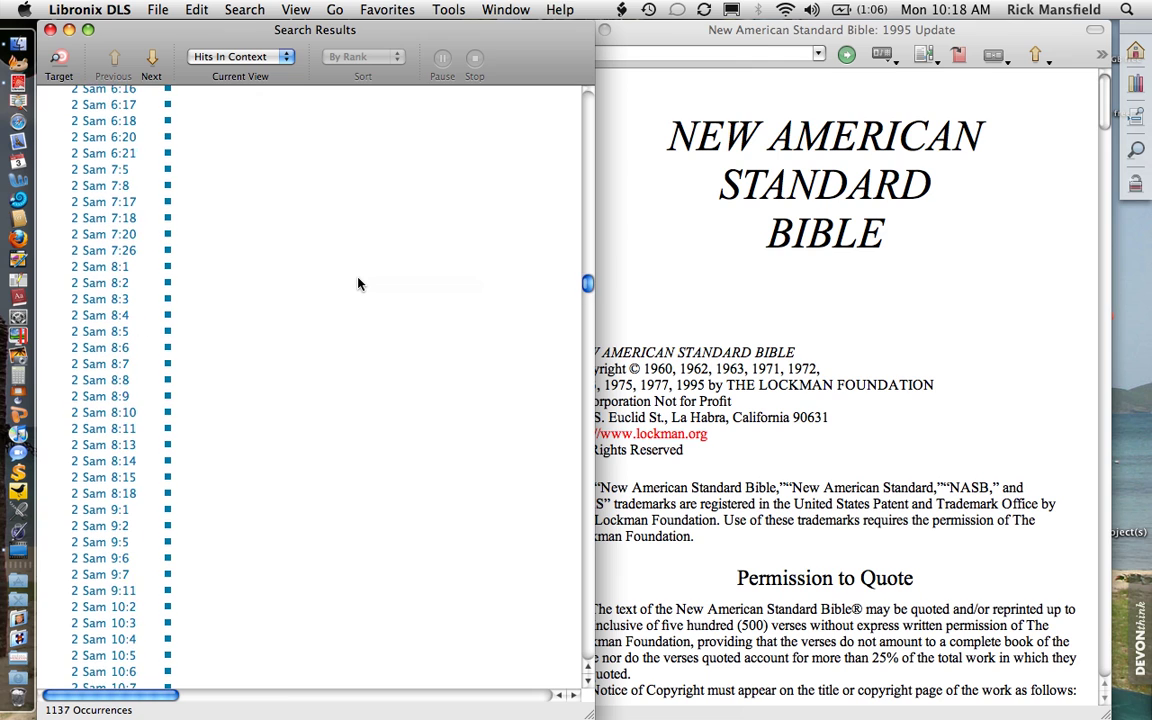
{"action": "scroll", "coordinate": [360, 284], "scroll_direction": "down", "scroll_amount": 20}
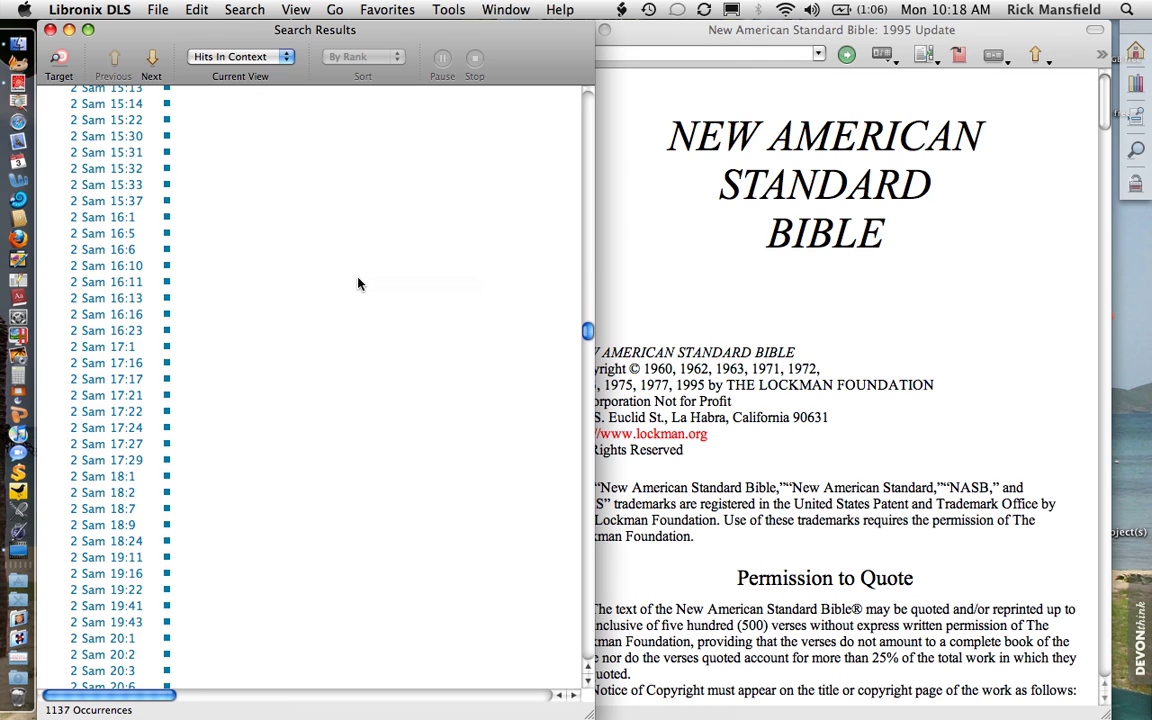
{"action": "scroll", "coordinate": [360, 285], "scroll_direction": "down", "scroll_amount": 20}
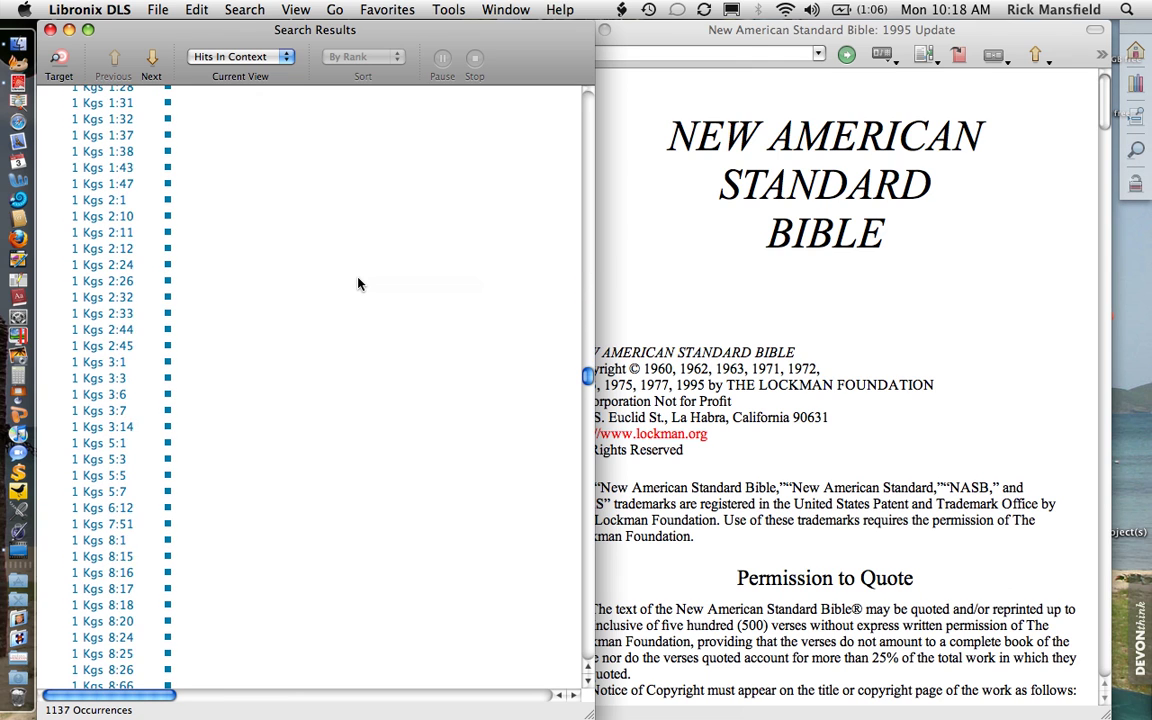
{"action": "scroll", "coordinate": [360, 284], "scroll_direction": "down", "scroll_amount": 20}
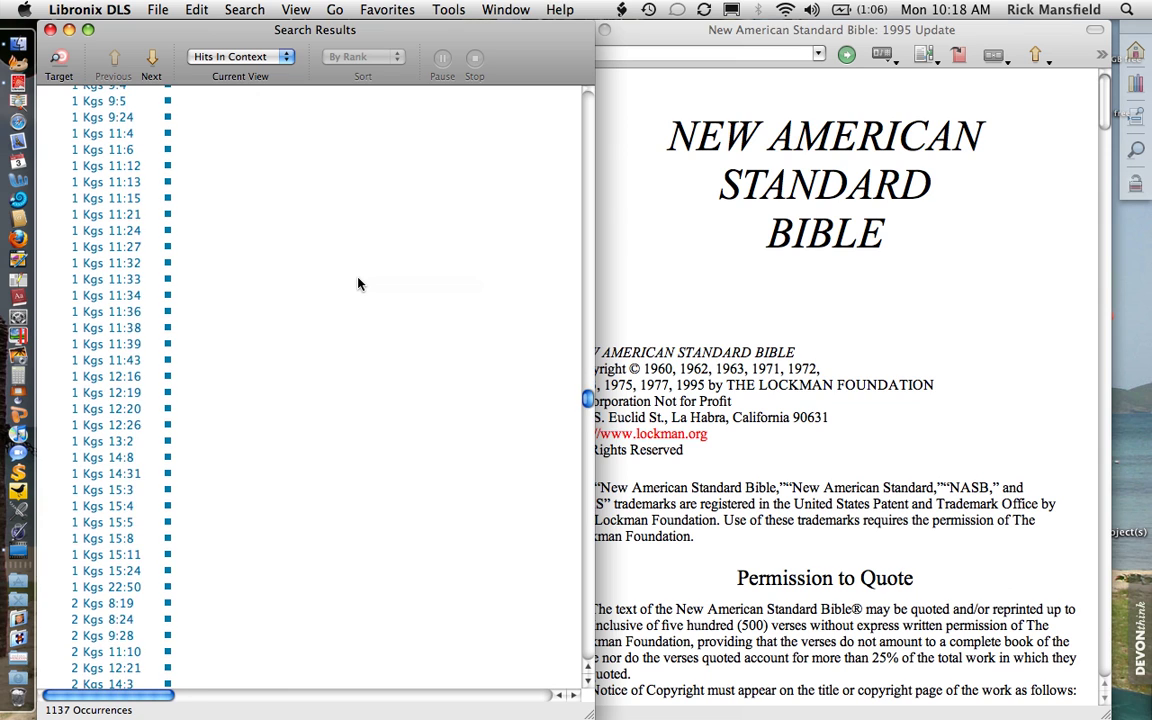
{"action": "scroll", "coordinate": [360, 284], "scroll_direction": "down", "scroll_amount": 15}
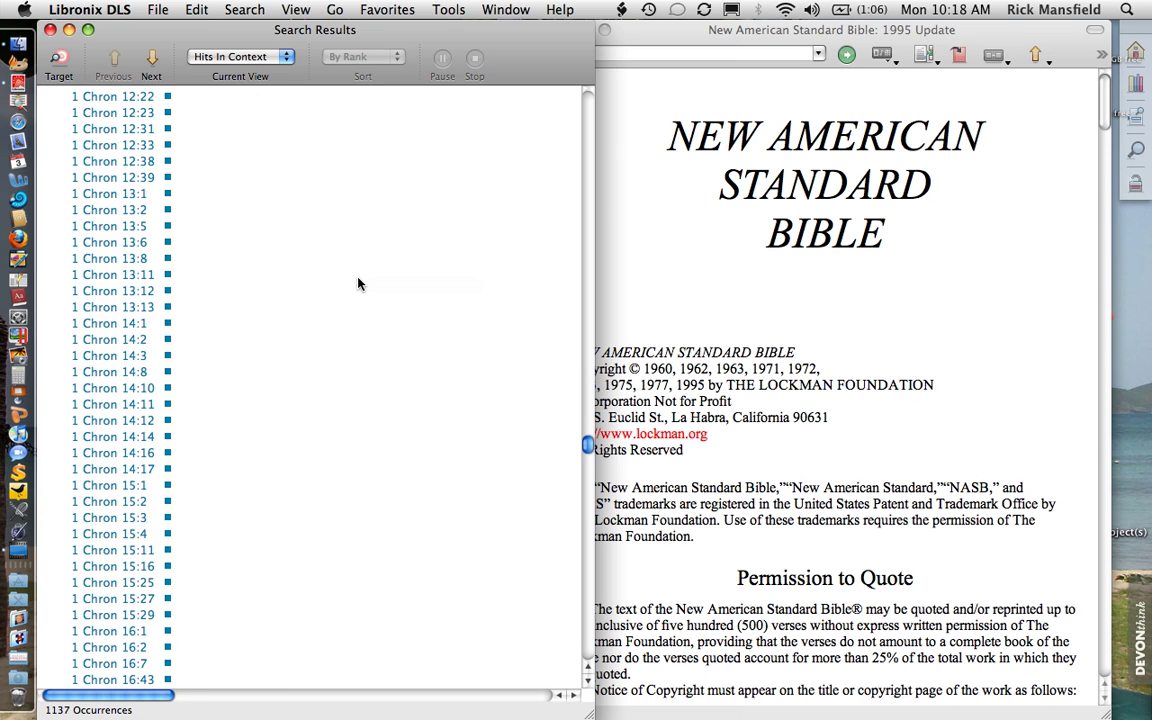
{"action": "scroll", "coordinate": [360, 285], "scroll_direction": "down", "scroll_amount": 20}
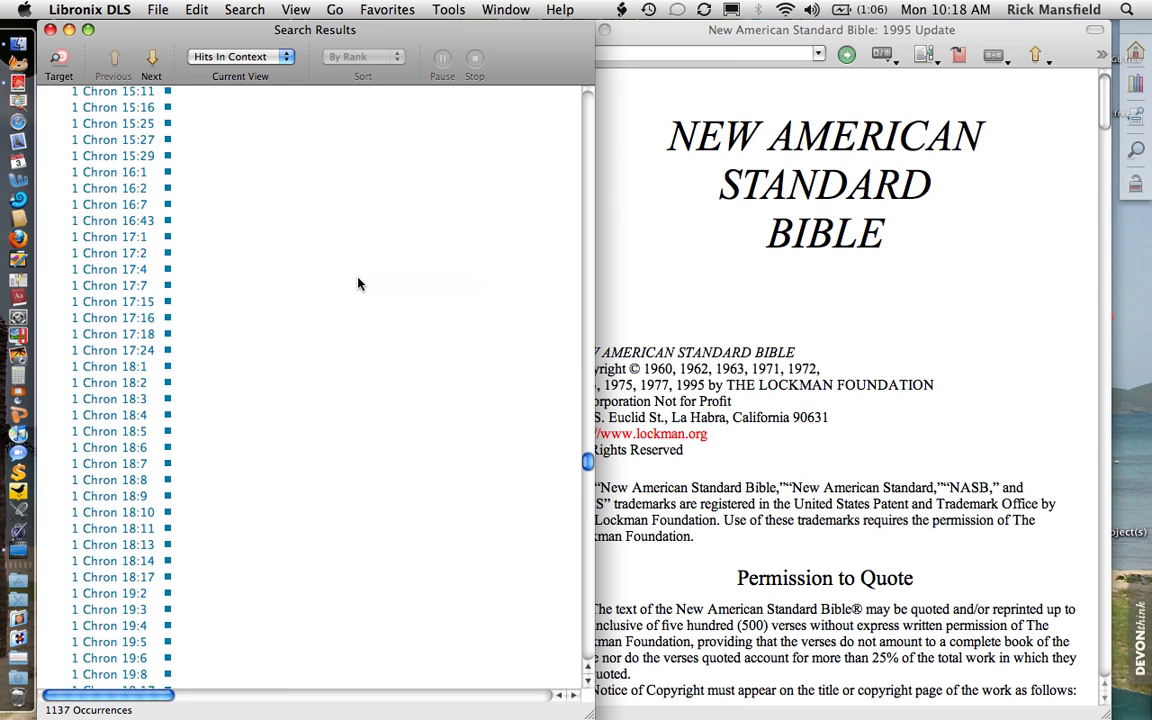
{"action": "scroll", "coordinate": [360, 284], "scroll_direction": "up", "scroll_amount": 20}
{"action": "scroll", "coordinate": [360, 284], "scroll_direction": "up", "scroll_amount": 20}
{"action": "scroll", "coordinate": [360, 284], "scroll_direction": "down", "scroll_amount": 15}
{"action": "scroll", "coordinate": [360, 284], "scroll_direction": "down", "scroll_amount": 12}
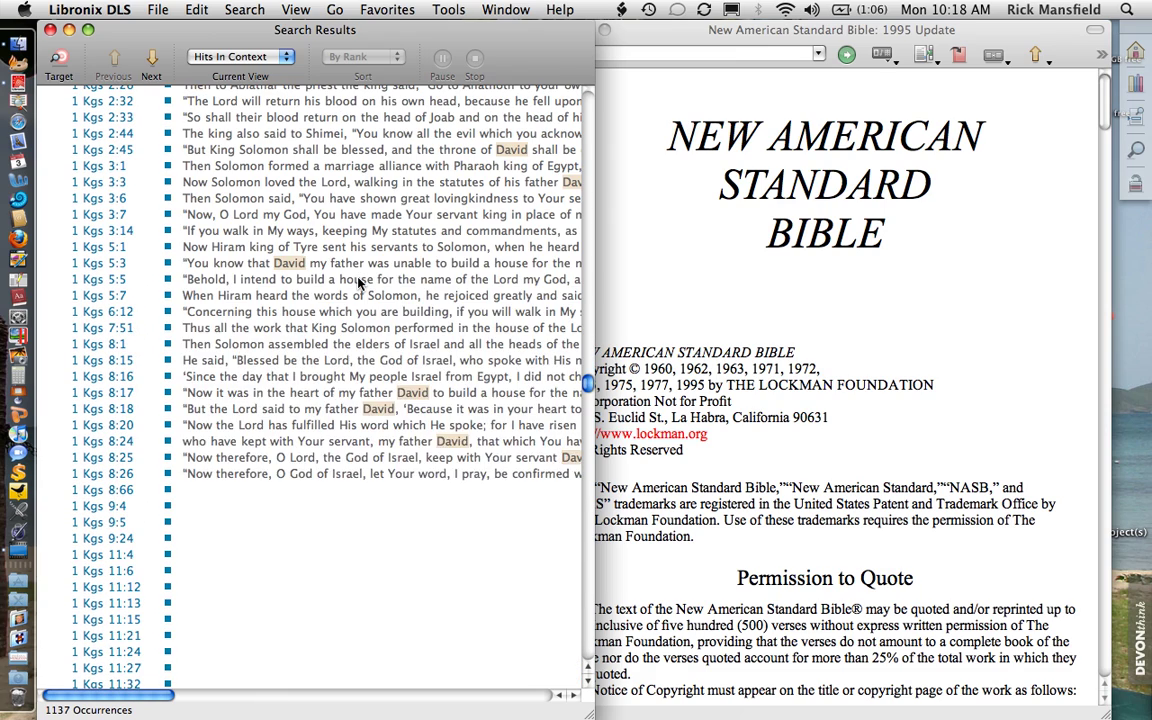
{"action": "scroll", "coordinate": [360, 284], "scroll_direction": "down", "scroll_amount": 10}
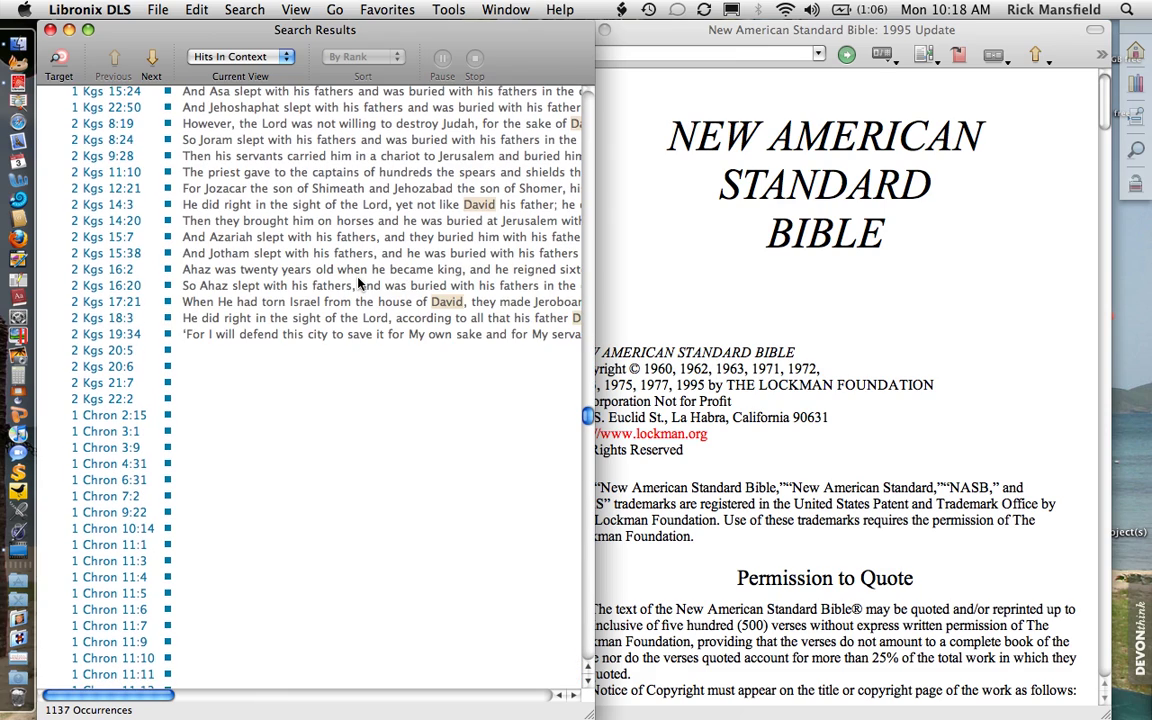
{"action": "scroll", "coordinate": [359, 284], "scroll_direction": "down", "scroll_amount": 10}
{"action": "scroll", "coordinate": [359, 284], "scroll_direction": "down", "scroll_amount": 15}
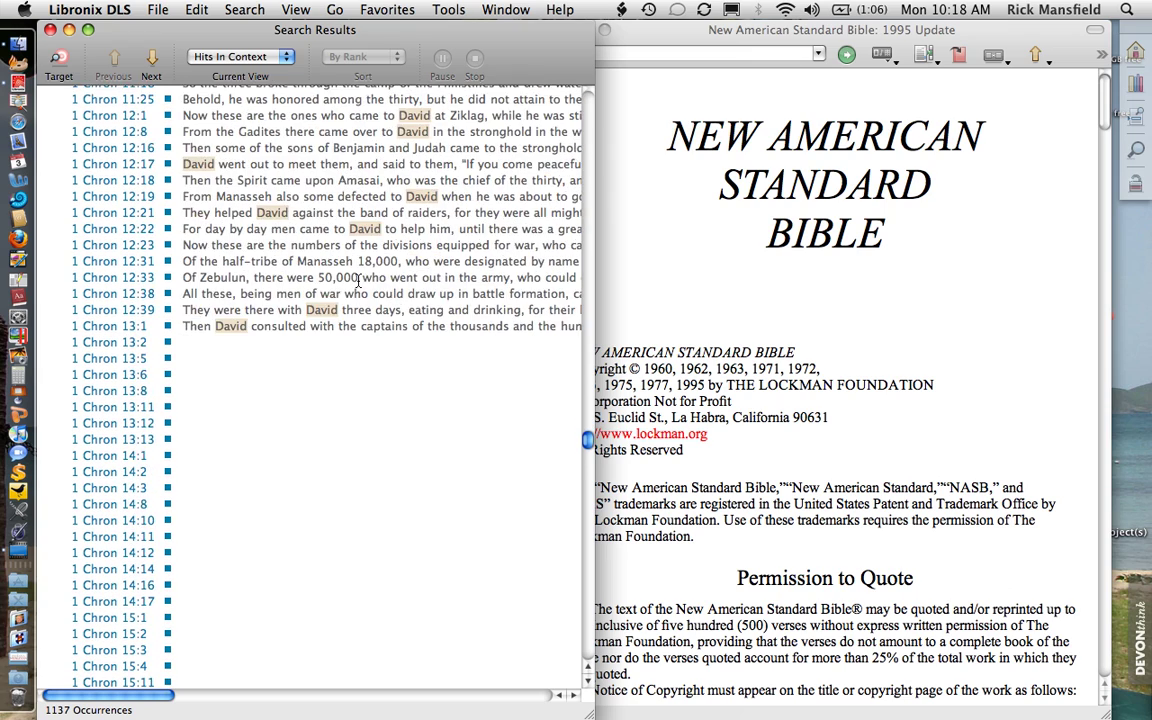
{"action": "scroll", "coordinate": [359, 284], "scroll_direction": "down", "scroll_amount": 12}
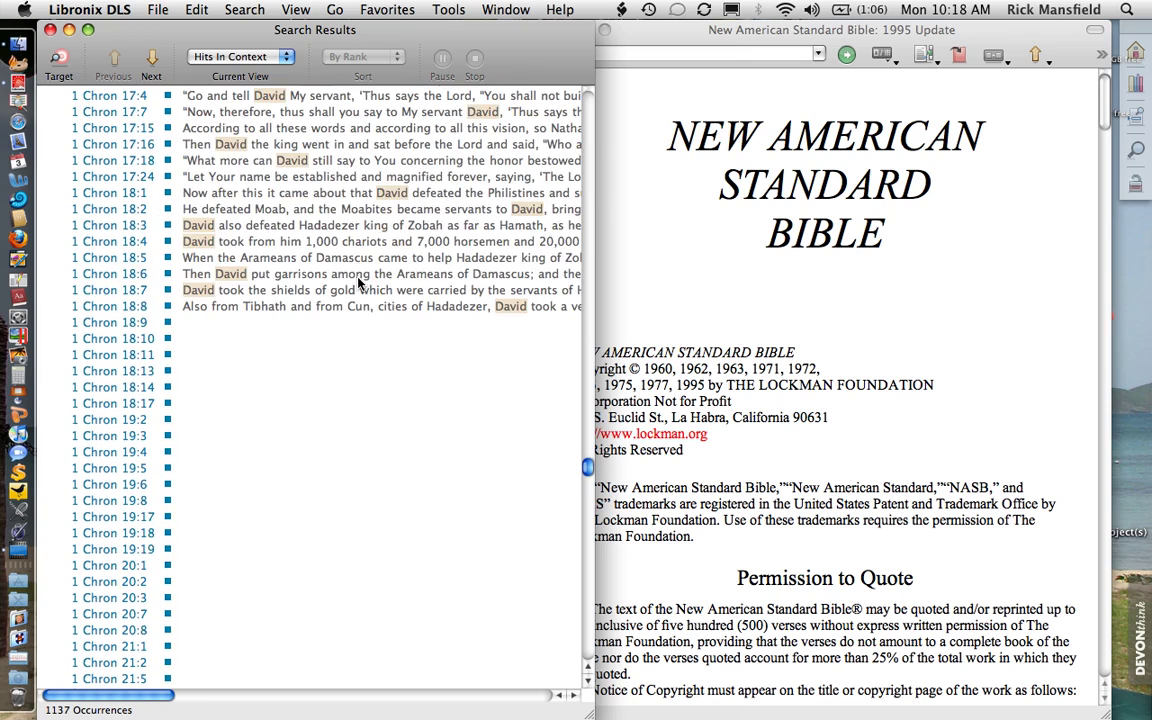
{"action": "scroll", "coordinate": [358, 282], "scroll_direction": "down", "scroll_amount": 9}
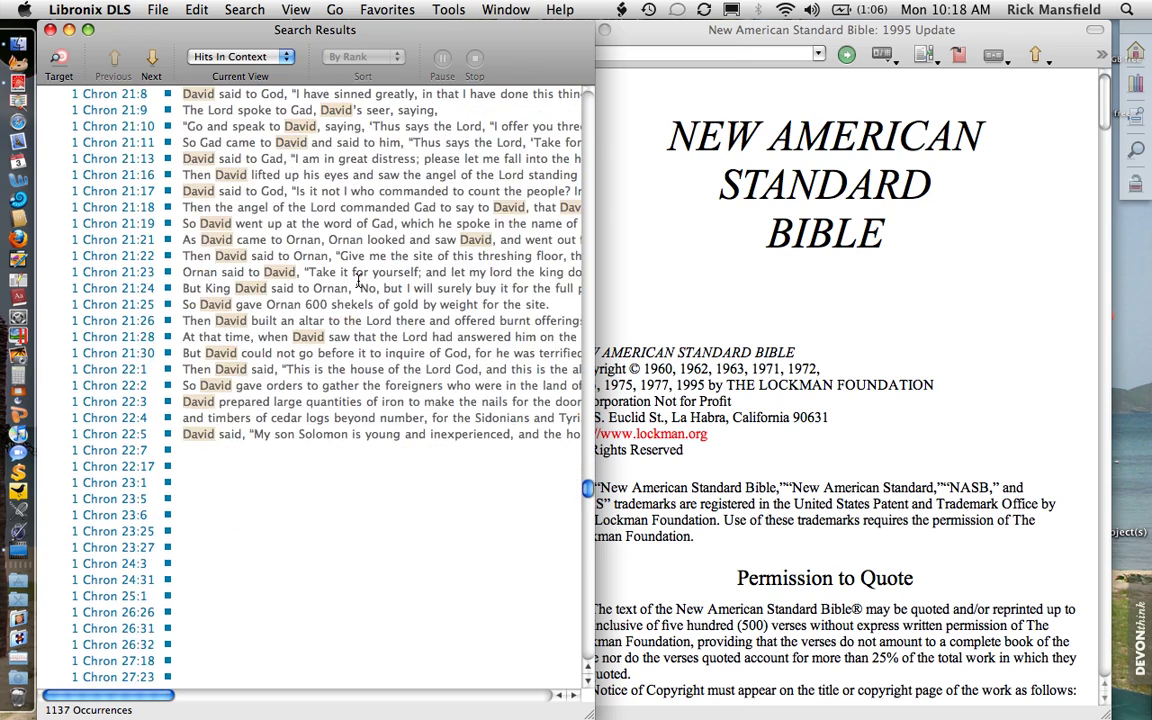
{"action": "scroll", "coordinate": [358, 282], "scroll_direction": "down", "scroll_amount": 20}
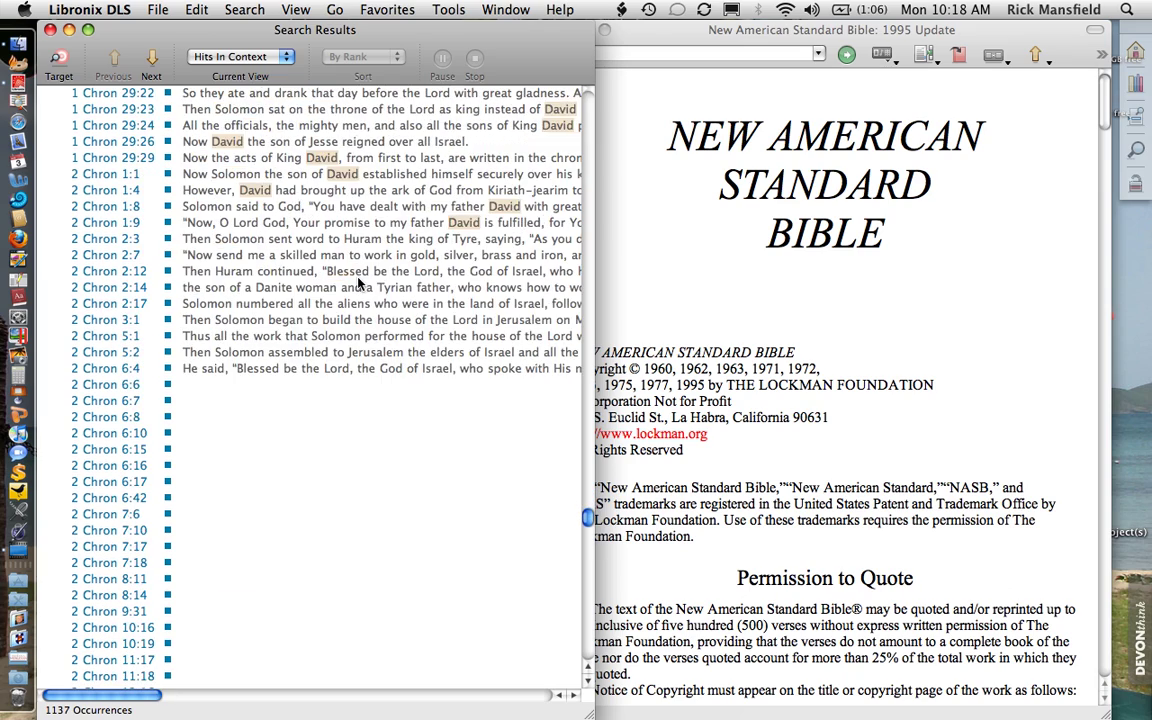
{"action": "scroll", "coordinate": [358, 284], "scroll_direction": "down", "scroll_amount": 20}
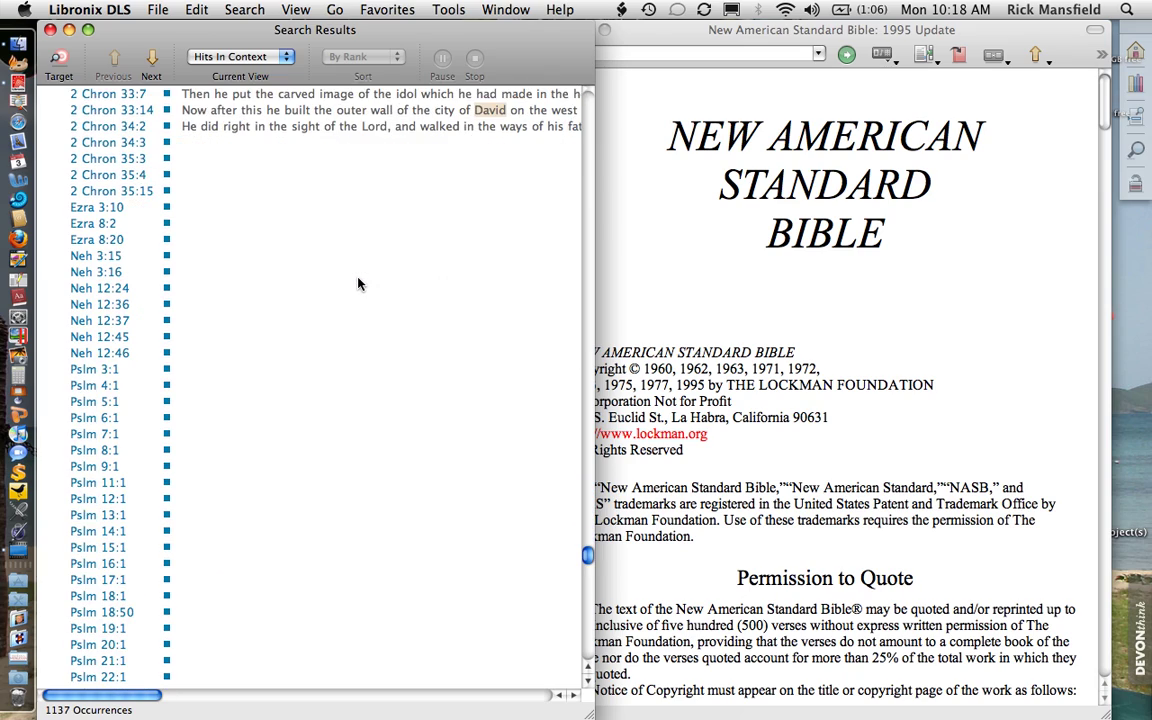
{"action": "scroll", "coordinate": [358, 284], "scroll_direction": "down", "scroll_amount": 12}
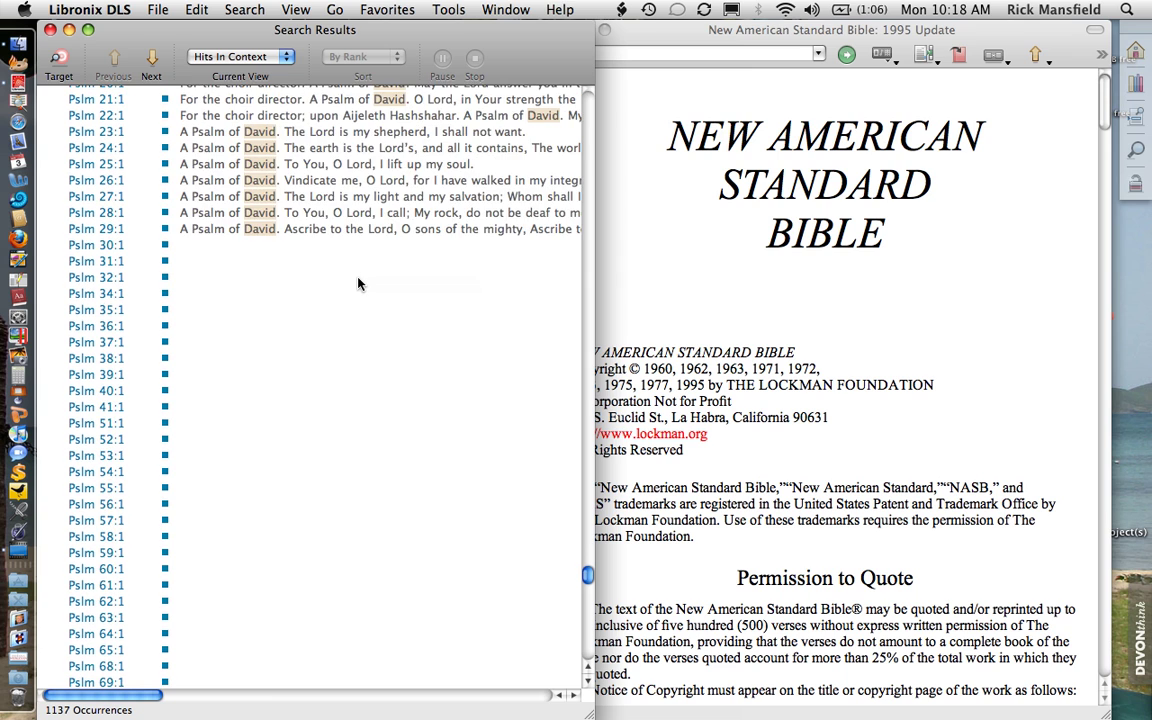
{"action": "scroll", "coordinate": [358, 284], "scroll_direction": "down", "scroll_amount": 20}
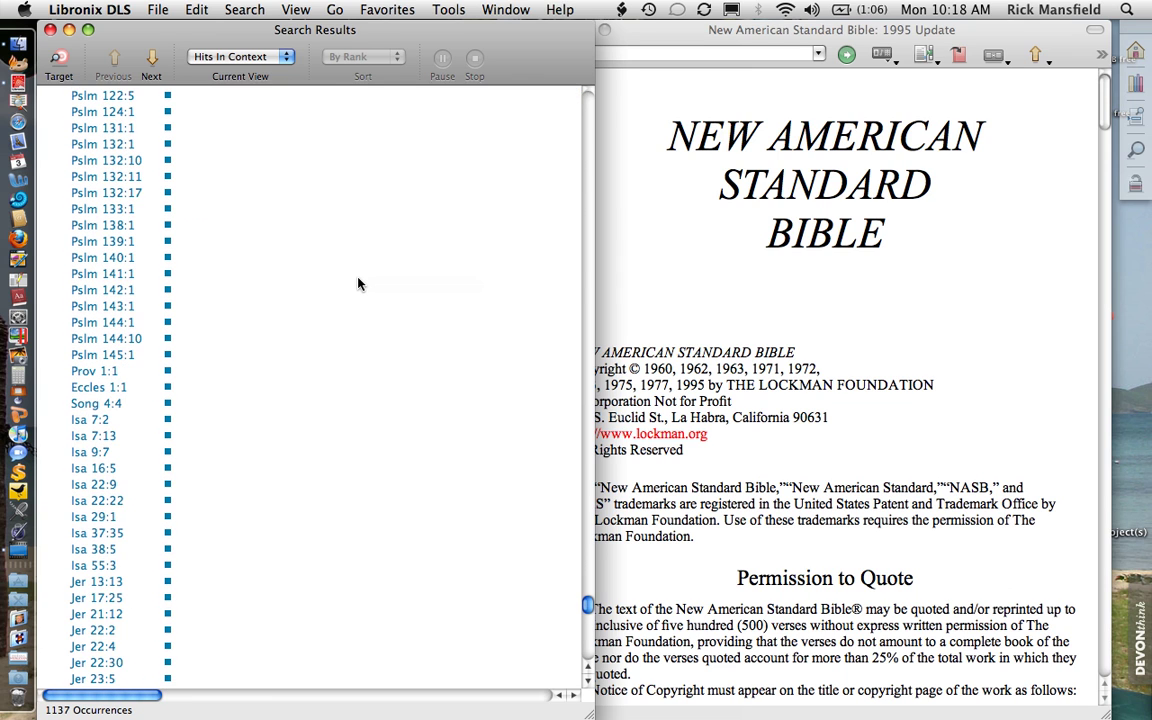
{"action": "scroll", "coordinate": [358, 284], "scroll_direction": "down", "scroll_amount": 6}
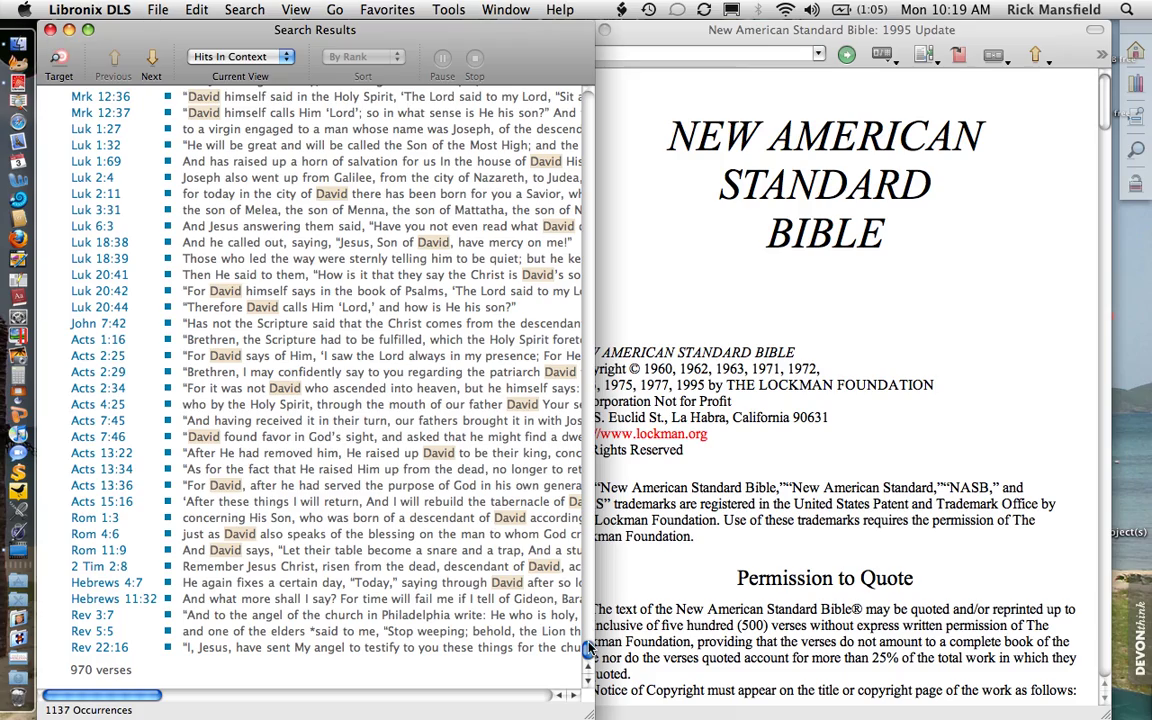
{"action": "left_click_drag", "start_coordinate": [588, 648], "coordinate": [576, 390]}
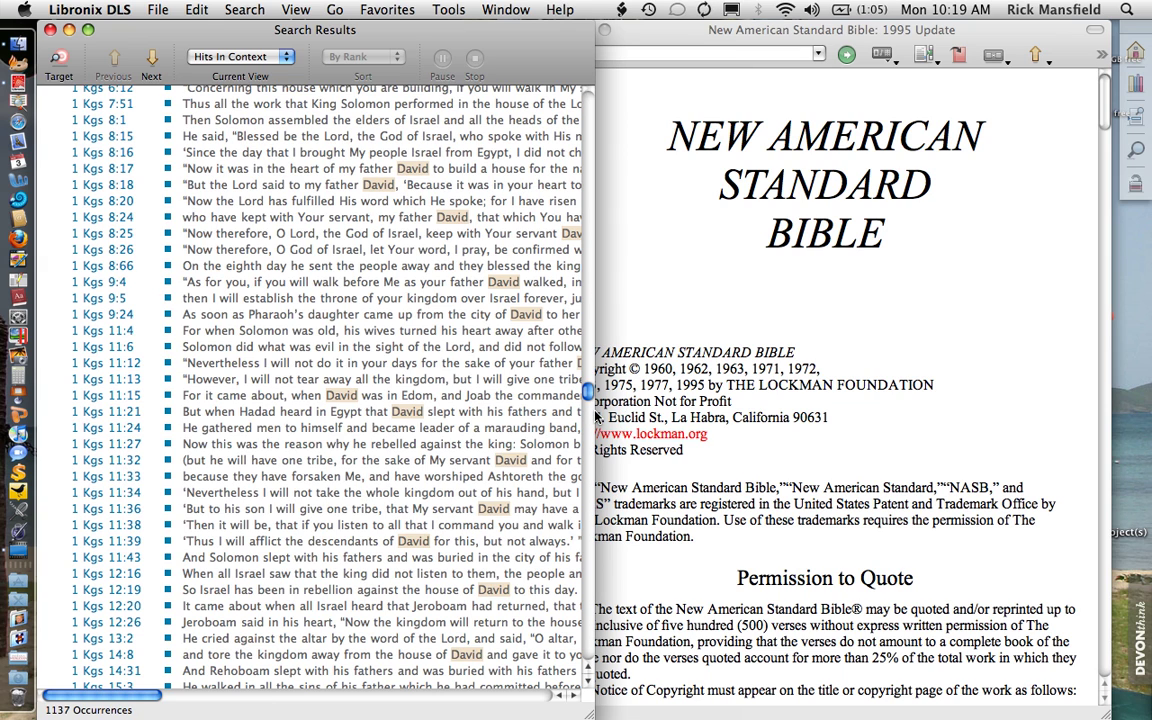
Close the search results and run a Bible Speed Search for "david" in New American Standard Bible: 1995 Update.
{"action": "left_click", "coordinate": [50, 29]}
{"action": "left_click", "coordinate": [242, 10]}
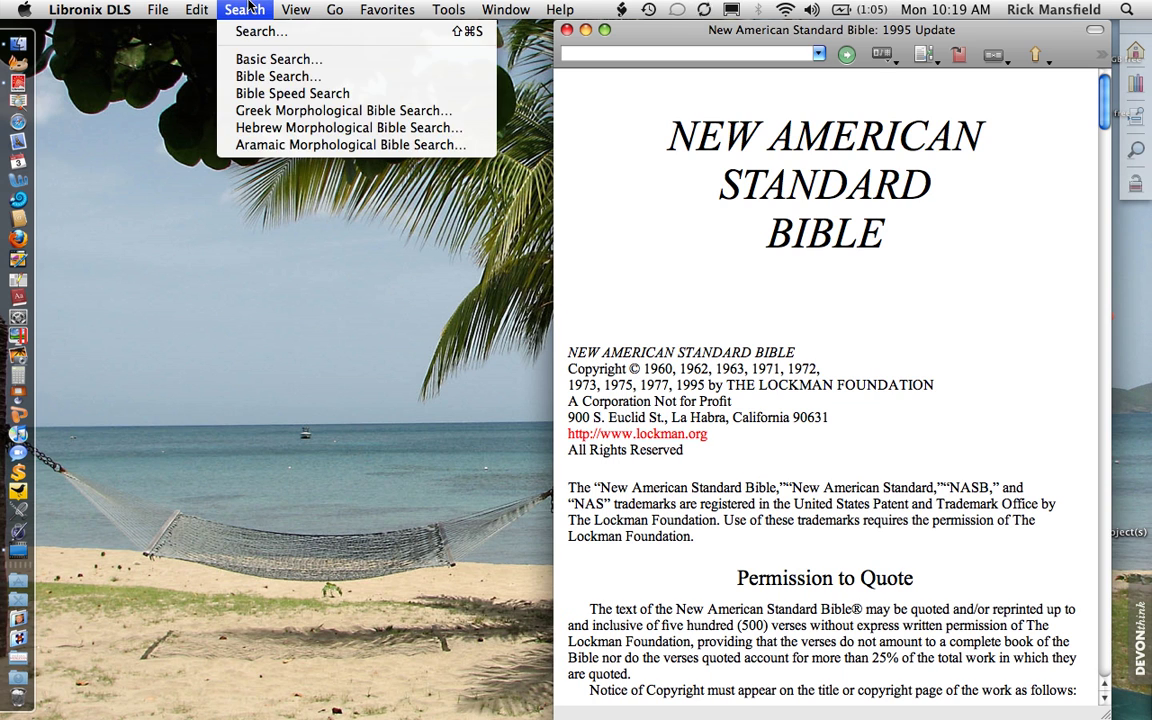
{"action": "left_click", "coordinate": [252, 94]}
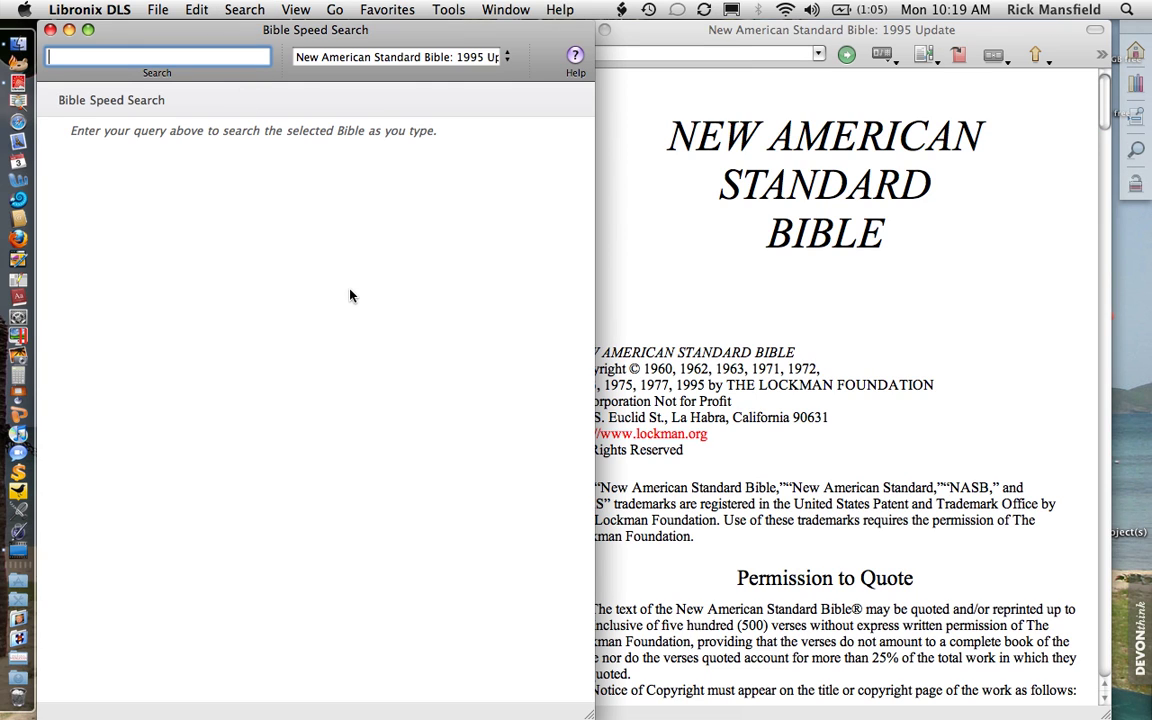
{"action": "left_click_drag", "start_coordinate": [430, 31], "coordinate": [449, 12]}
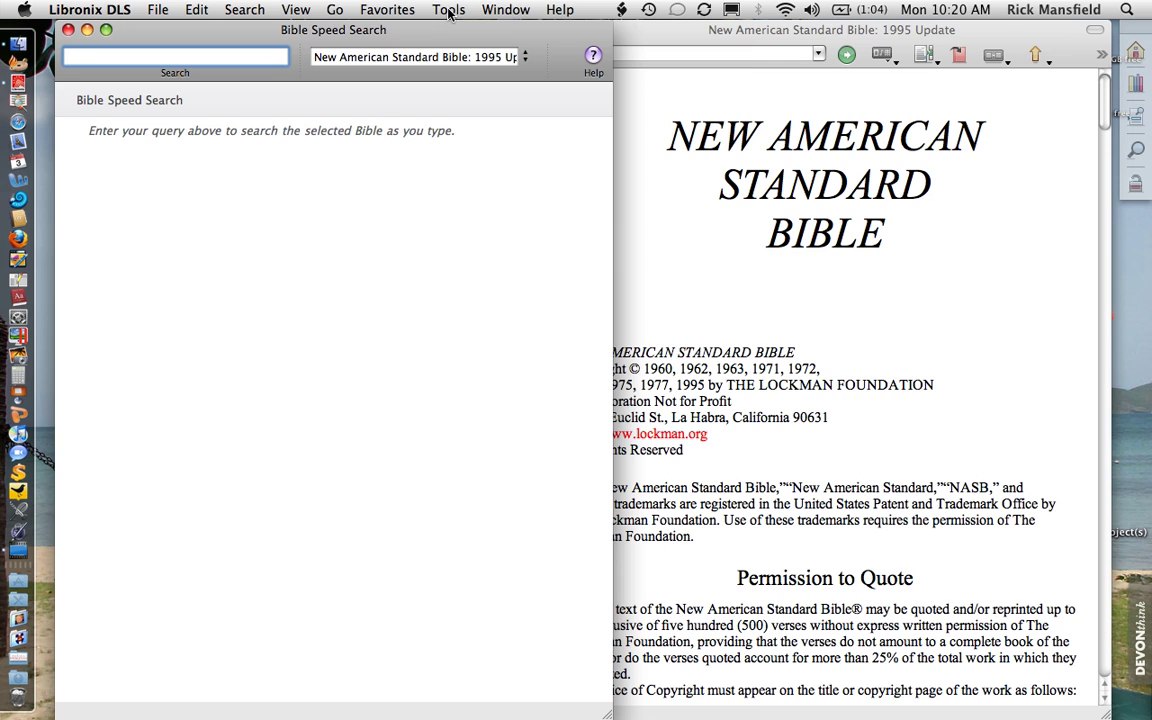
{"action": "type", "text": "david"}
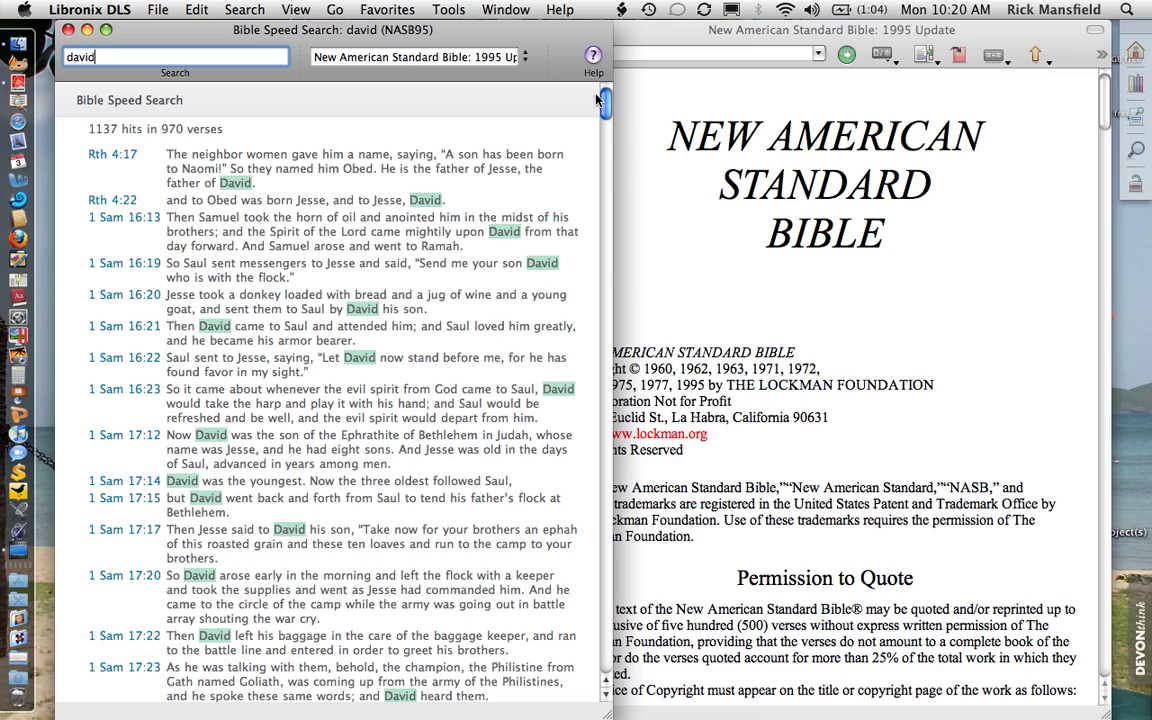
Look through the Bible Speed Search results for "david" to the end of the displayed list and return to the first verse.
{"action": "scroll", "coordinate": [542, 175], "scroll_direction": "down", "scroll_amount": 10}
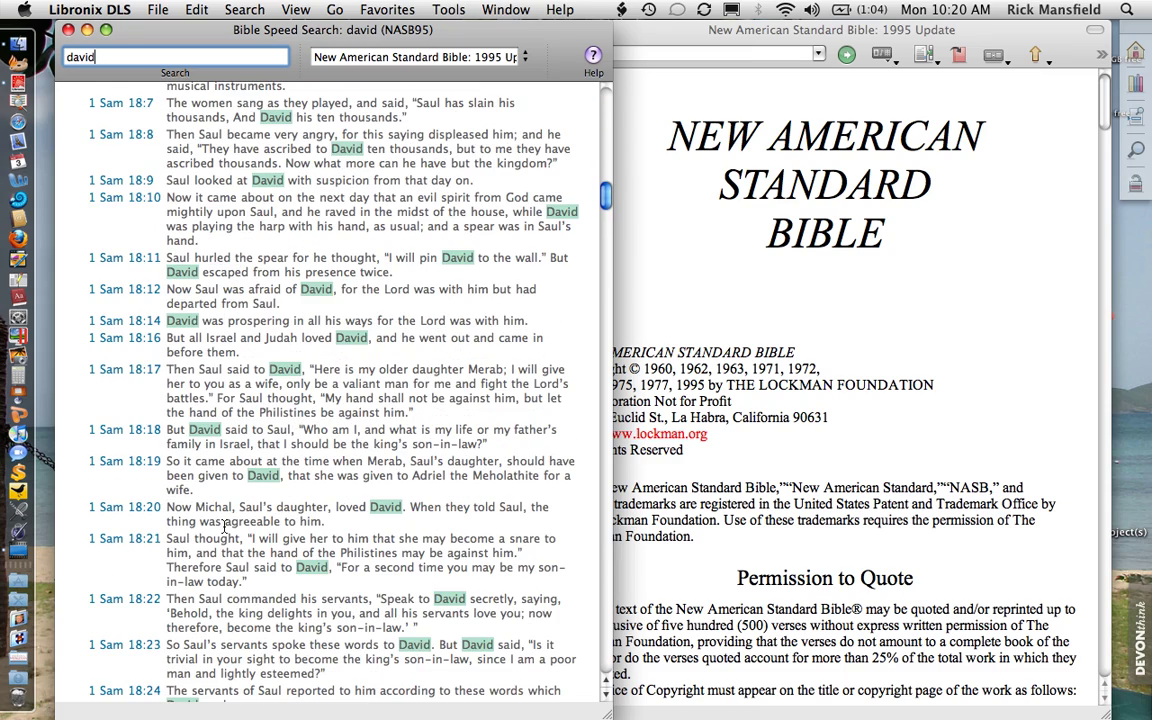
{"action": "scroll", "coordinate": [224, 527], "scroll_direction": "down", "scroll_amount": 15}
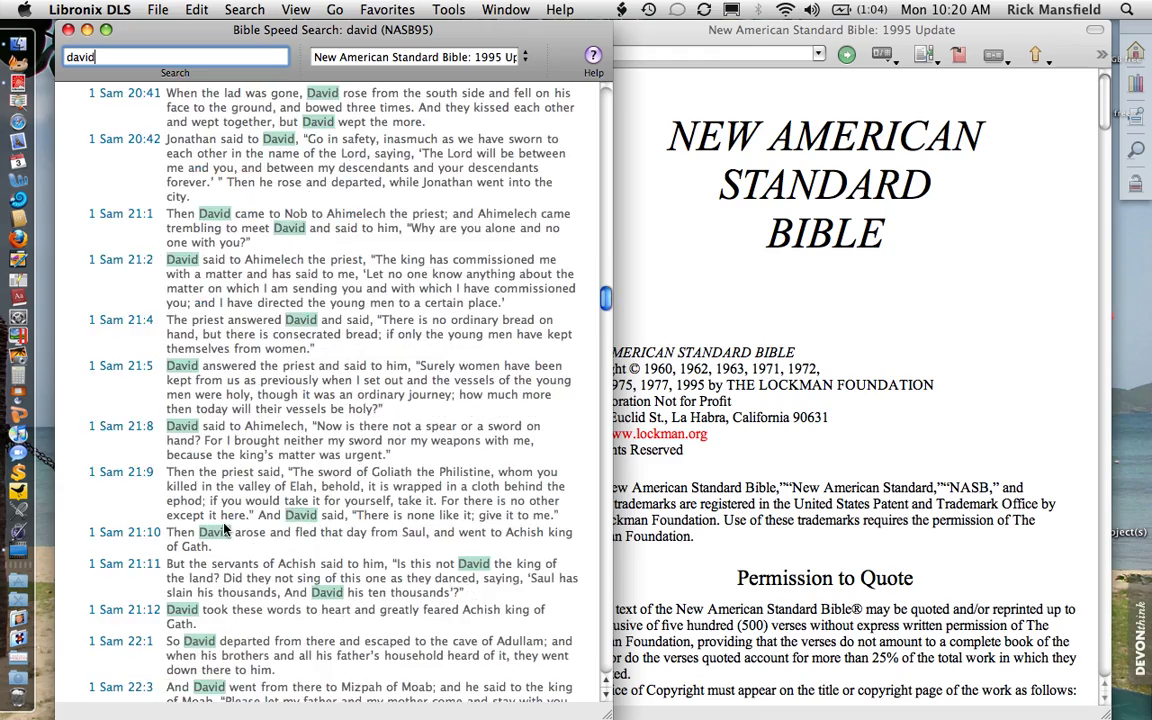
{"action": "scroll", "coordinate": [224, 527], "scroll_direction": "down", "scroll_amount": 15}
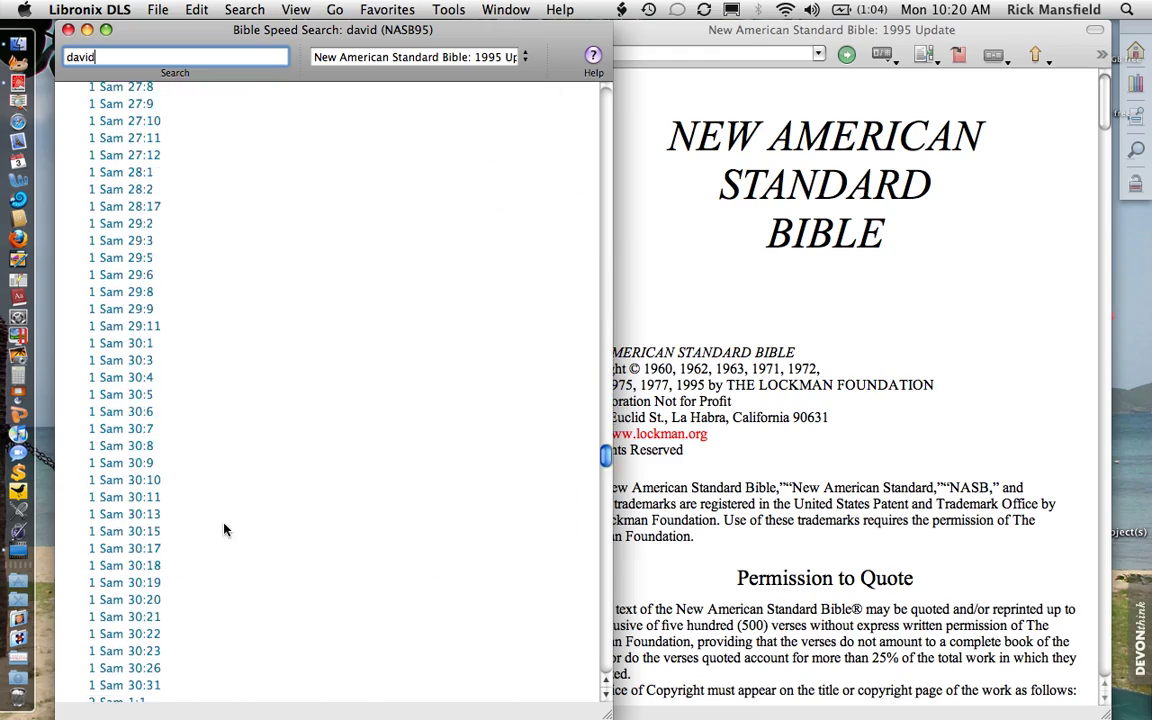
{"action": "scroll", "coordinate": [224, 527], "scroll_direction": "down", "scroll_amount": 15}
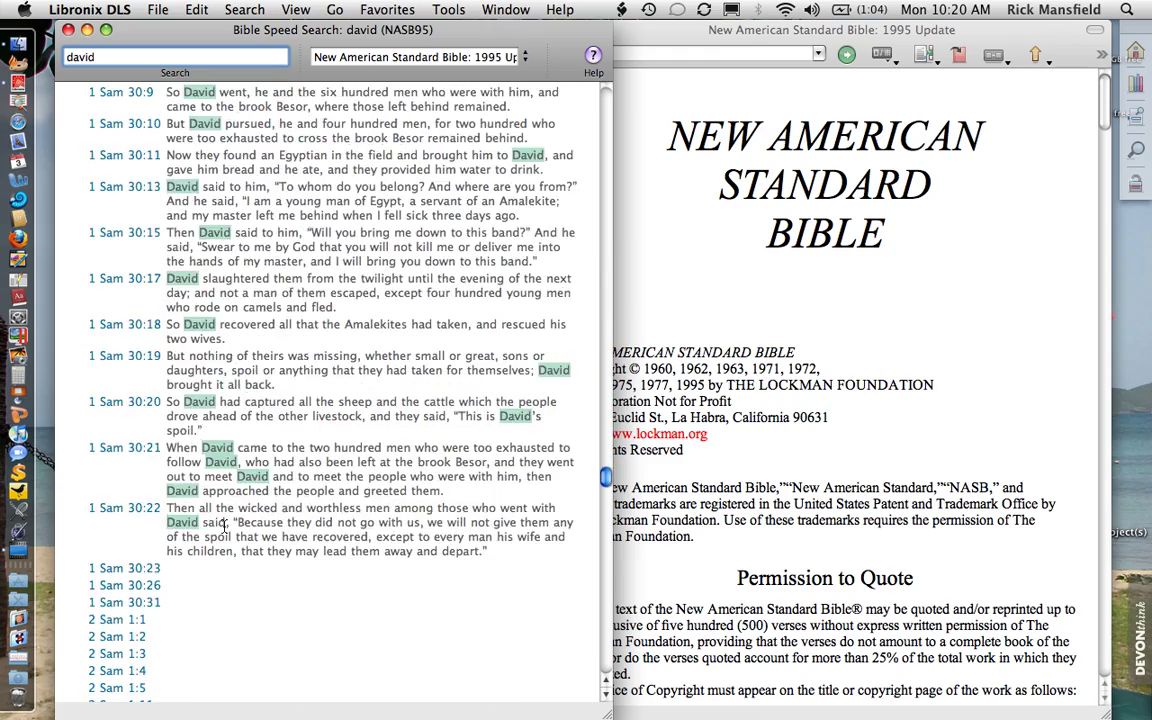
{"action": "scroll", "coordinate": [224, 527], "scroll_direction": "down", "scroll_amount": 15}
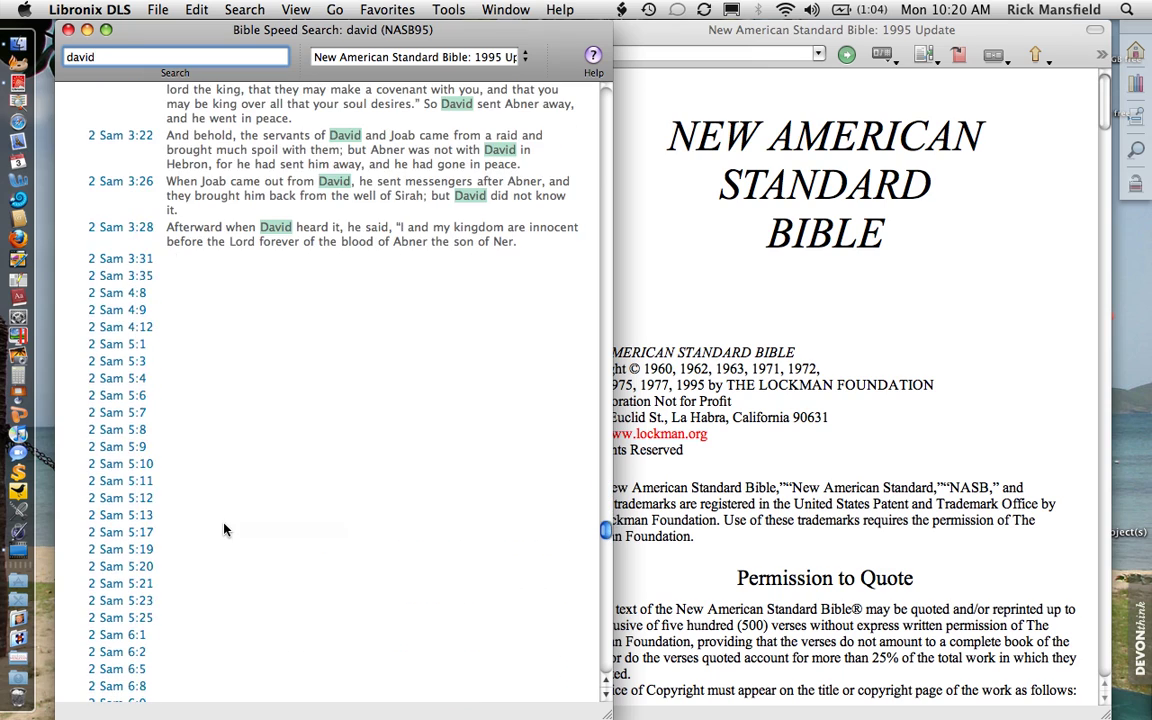
{"action": "scroll", "coordinate": [224, 530], "scroll_direction": "down", "scroll_amount": 15}
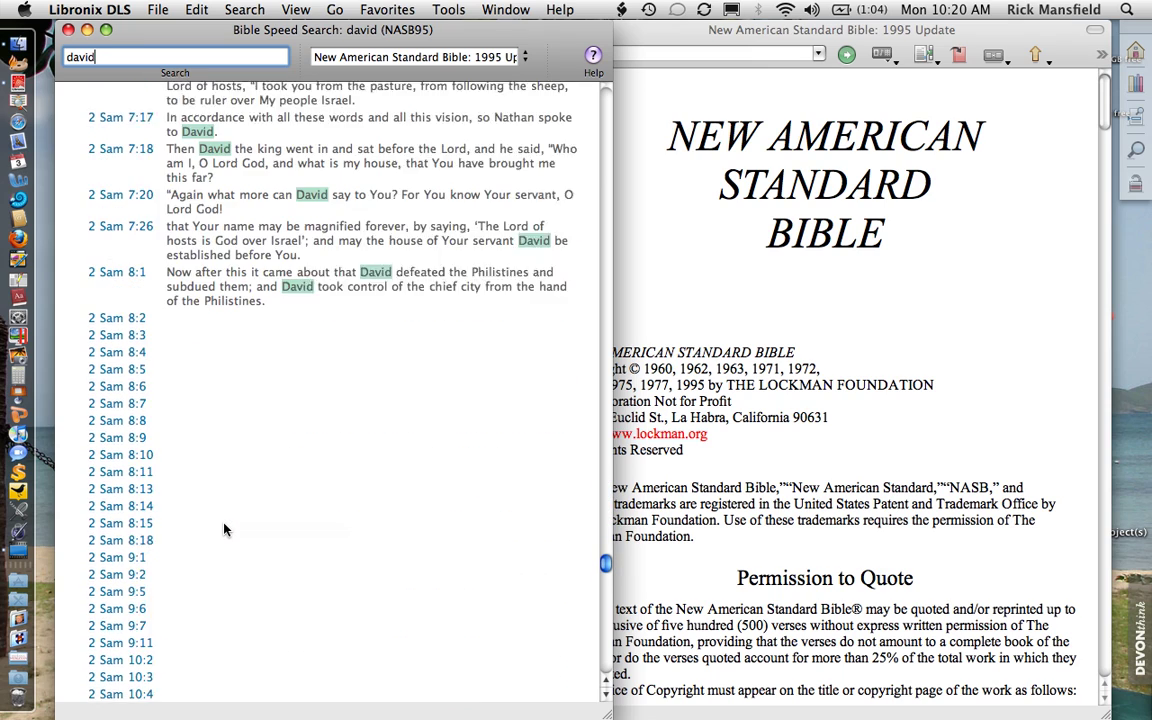
{"action": "scroll", "coordinate": [224, 530], "scroll_direction": "down", "scroll_amount": 15}
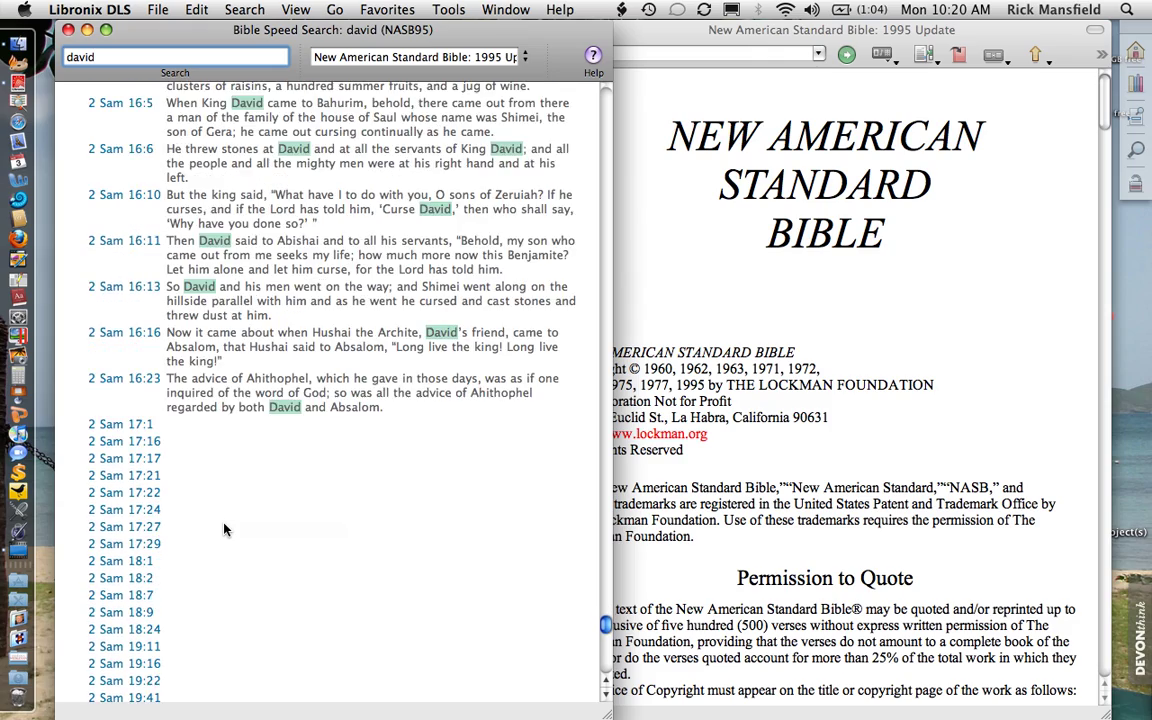
{"action": "scroll", "coordinate": [224, 530], "scroll_direction": "down", "scroll_amount": 15}
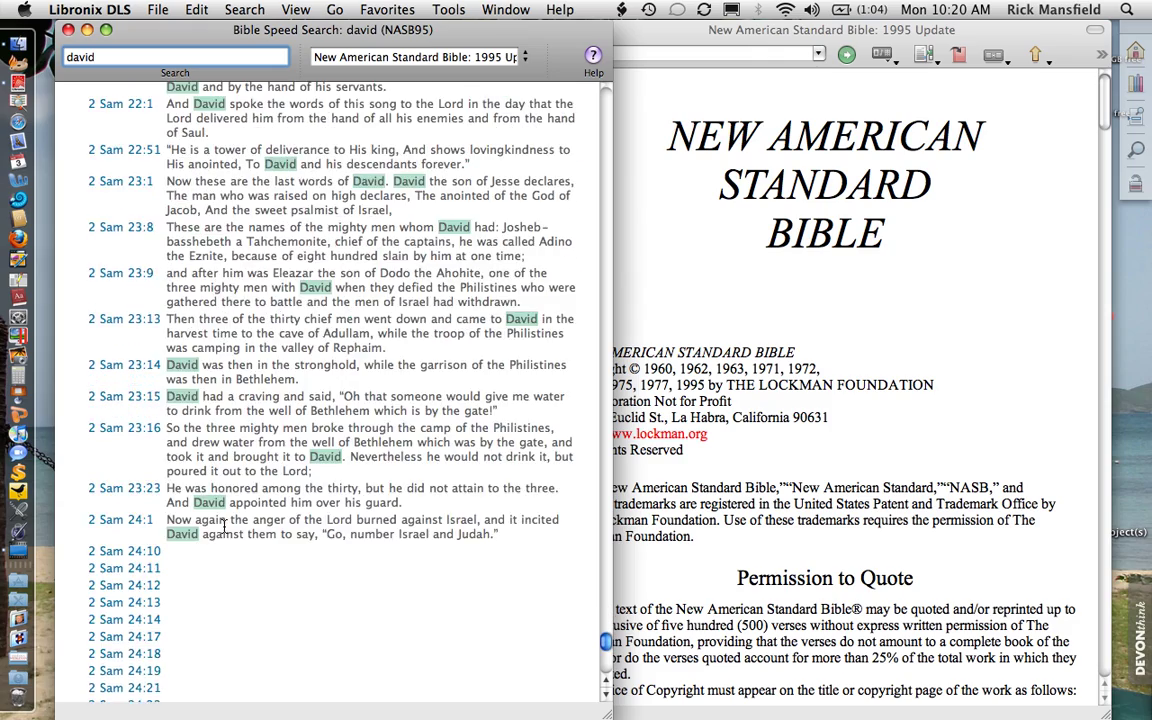
{"action": "scroll", "coordinate": [224, 528], "scroll_direction": "down", "scroll_amount": 15}
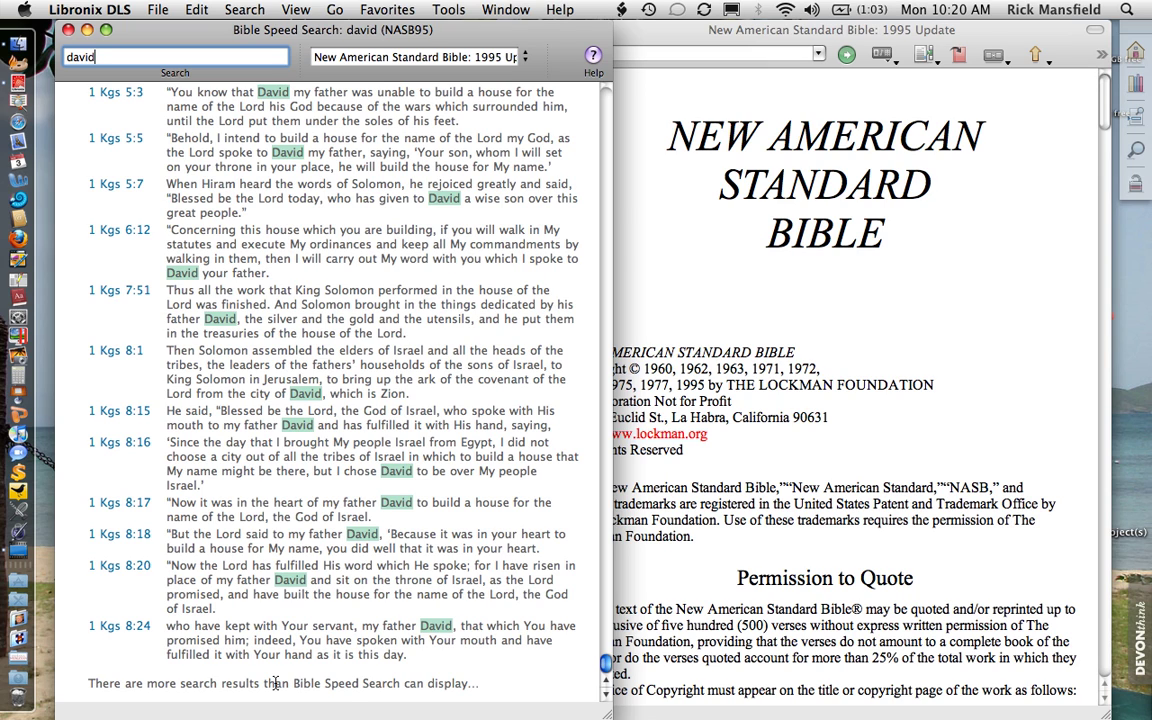
{"action": "left_click_drag", "start_coordinate": [607, 658], "coordinate": [597, 72]}
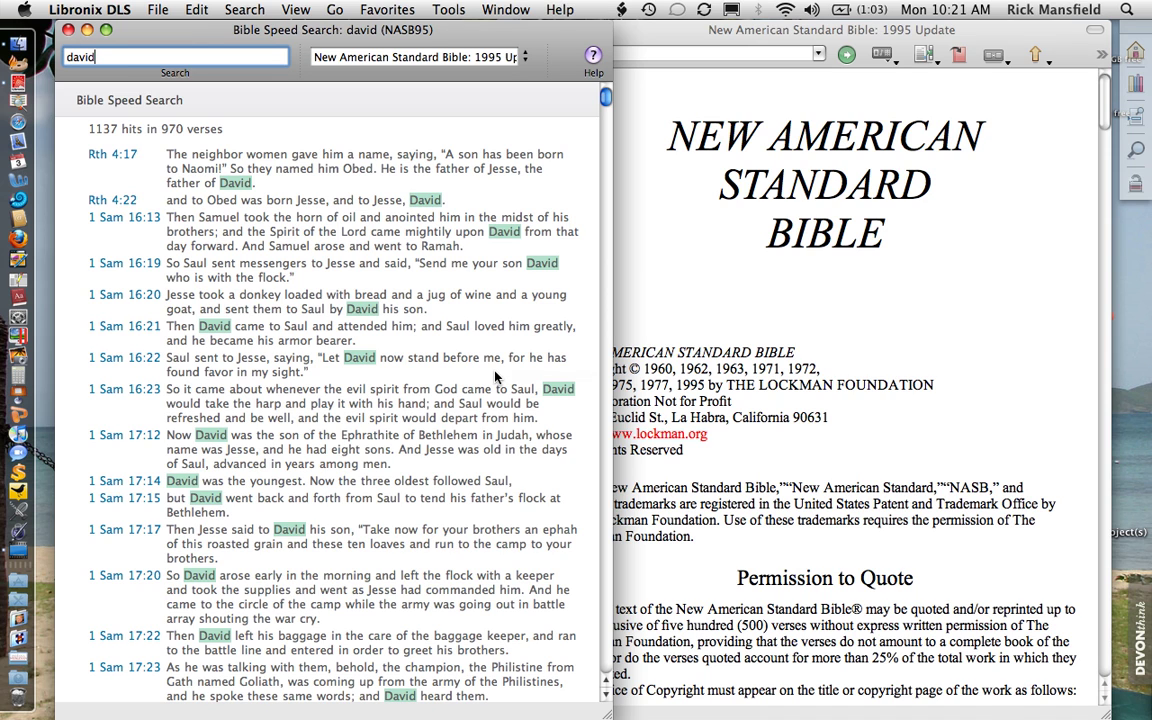
Quit Libronix, switch to Accordance and enter "David*" as a word search in NAS95S.
{"action": "key", "text": "super+q"}
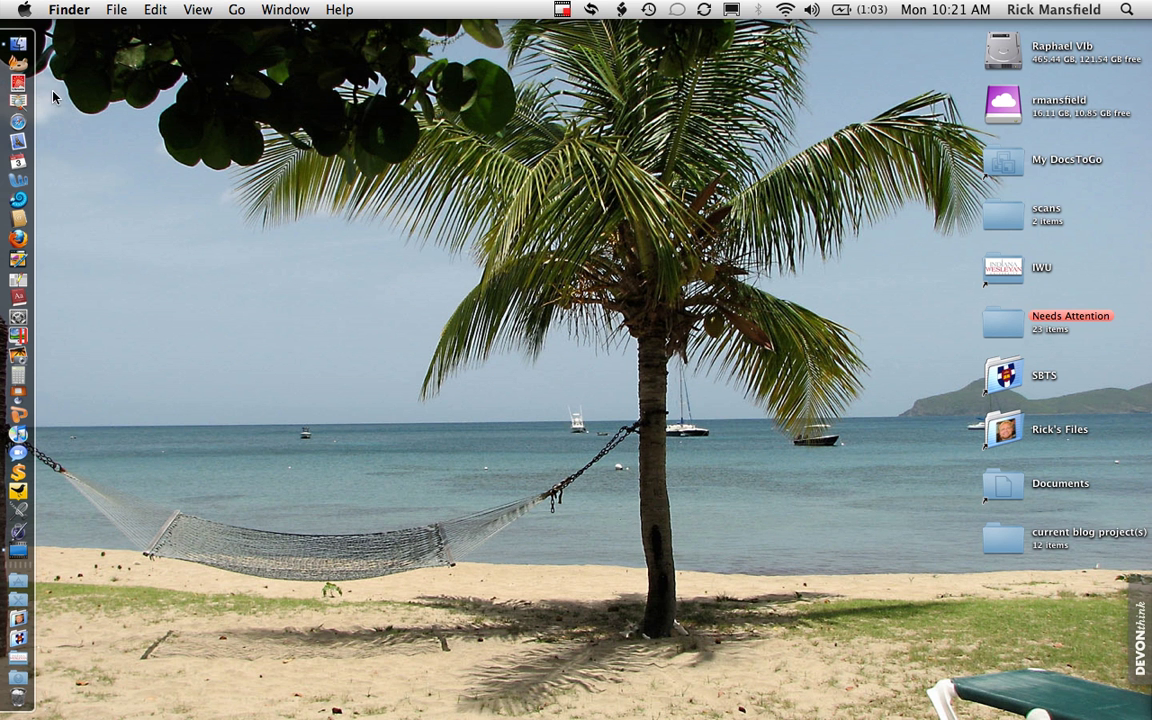
{"action": "left_click", "coordinate": [30, 68]}
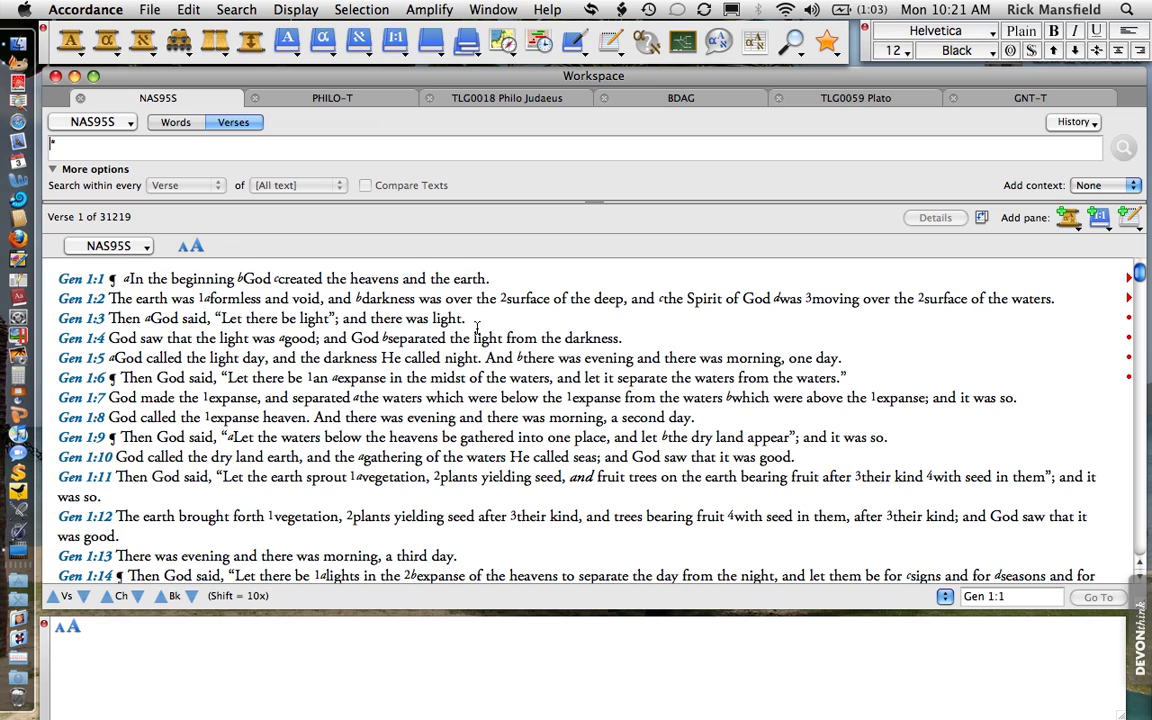
{"action": "left_click", "coordinate": [184, 123]}
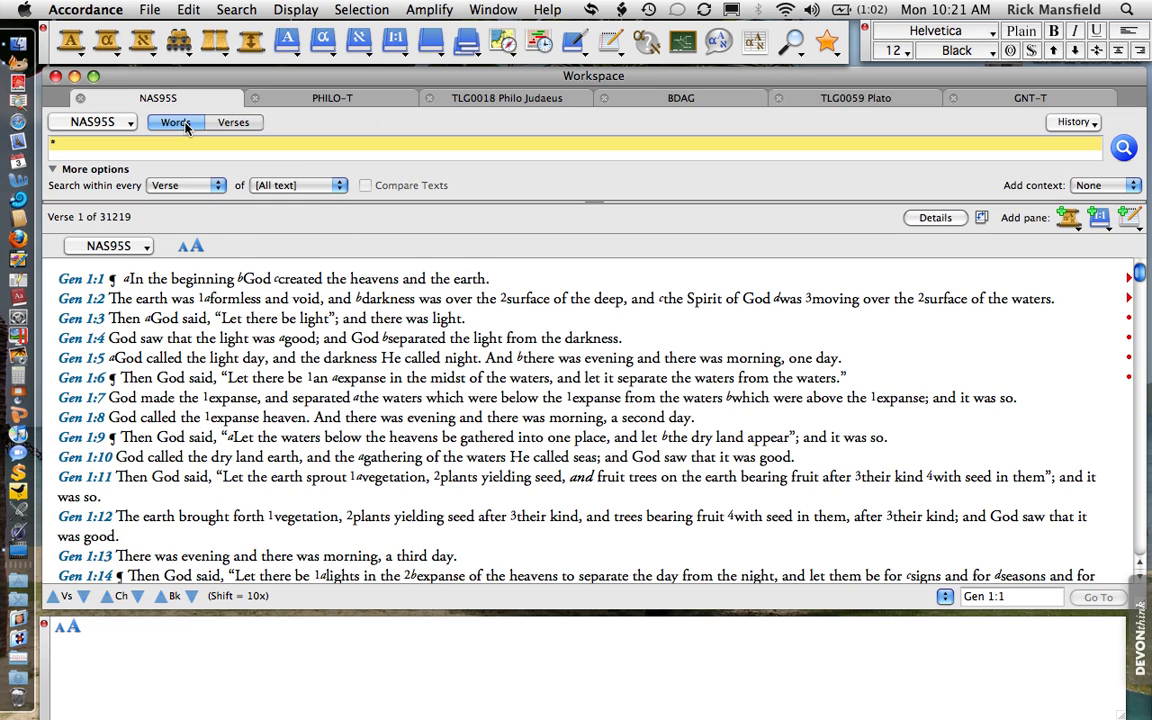
{"action": "type", "text": "David"}
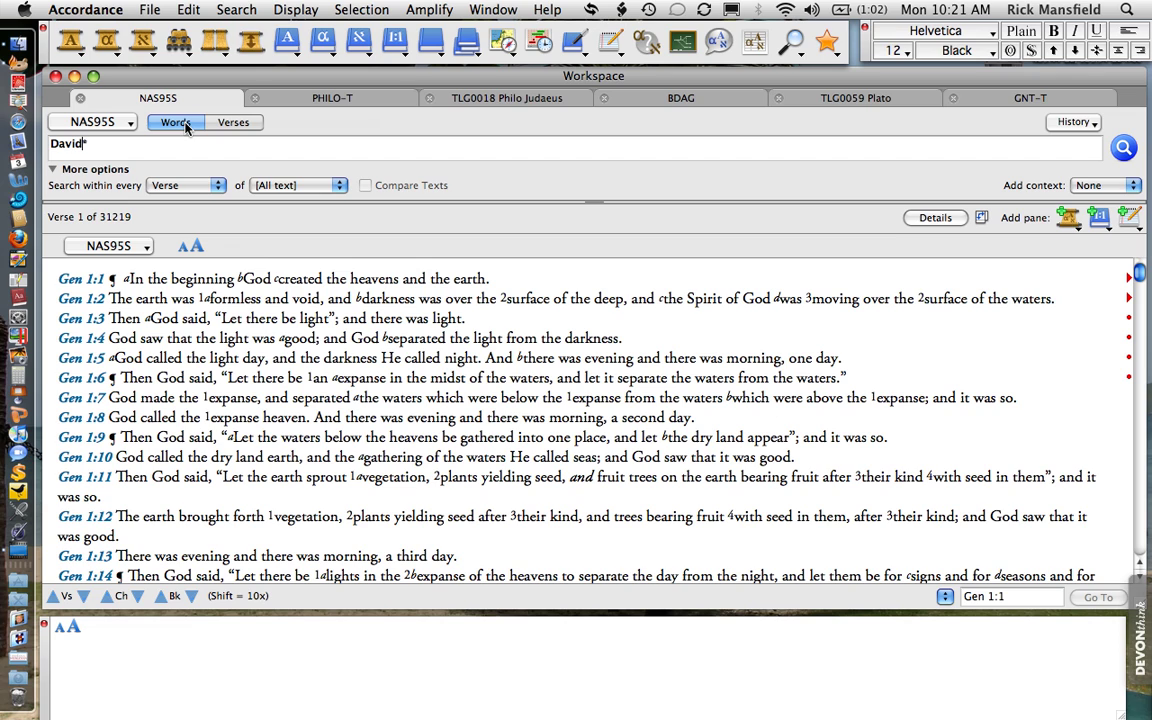
Move the DEVONthink drawer tab up near the search area and run the "David*" search.
{"action": "left_click", "coordinate": [1137, 660]}
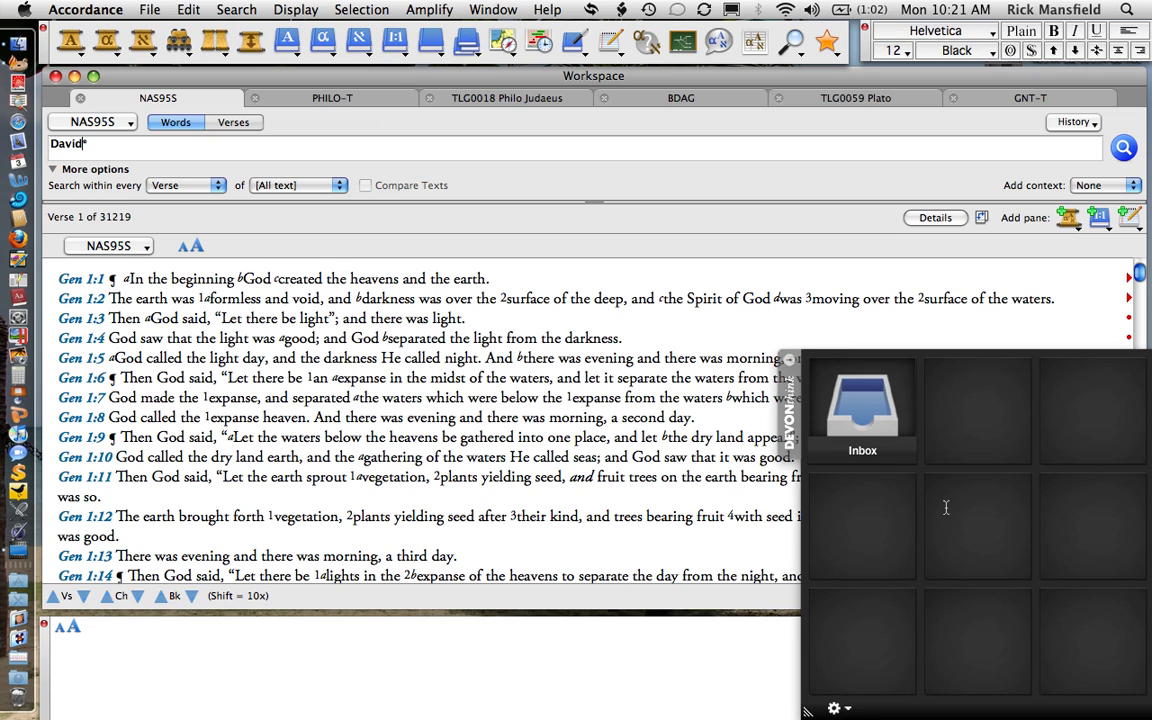
{"action": "left_click", "coordinate": [1148, 632]}
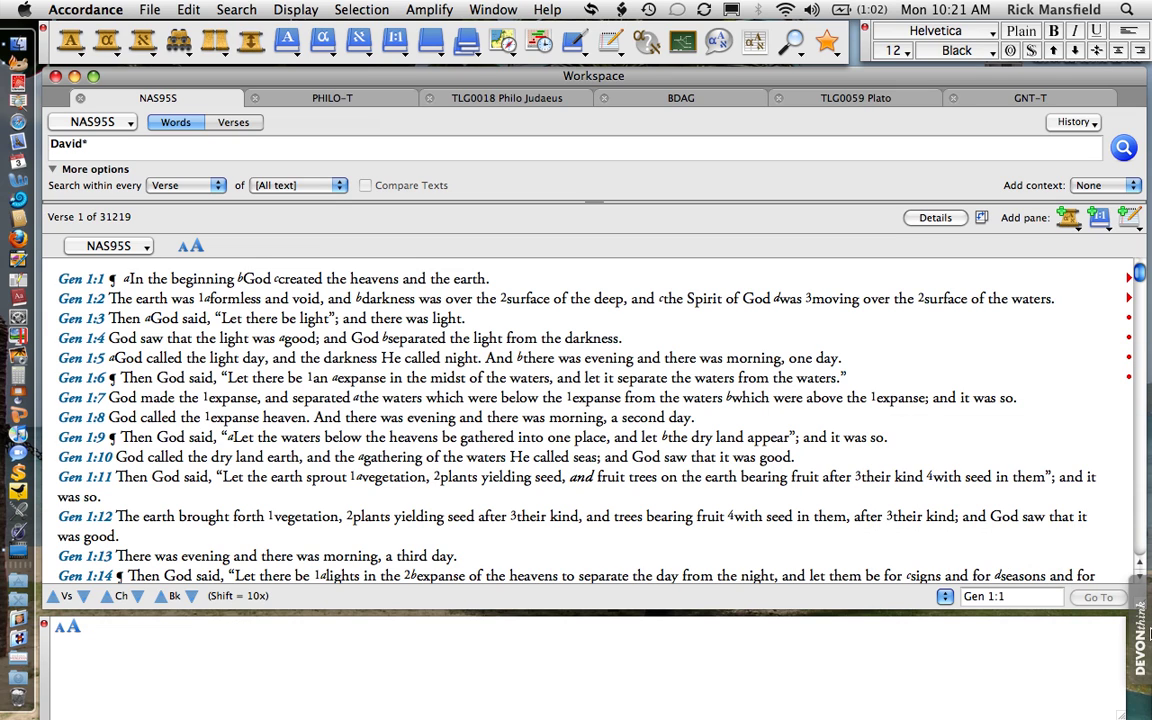
{"action": "left_click_drag", "start_coordinate": [1148, 632], "coordinate": [1128, 120]}
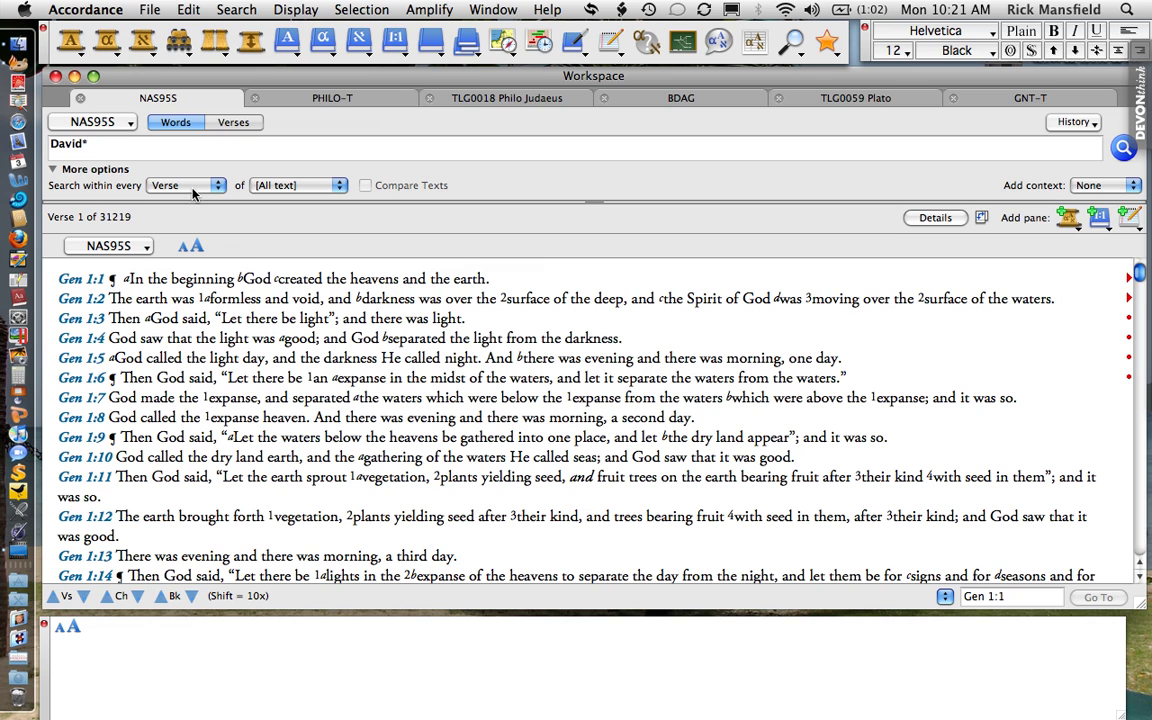
{"action": "left_click", "coordinate": [1120, 150]}
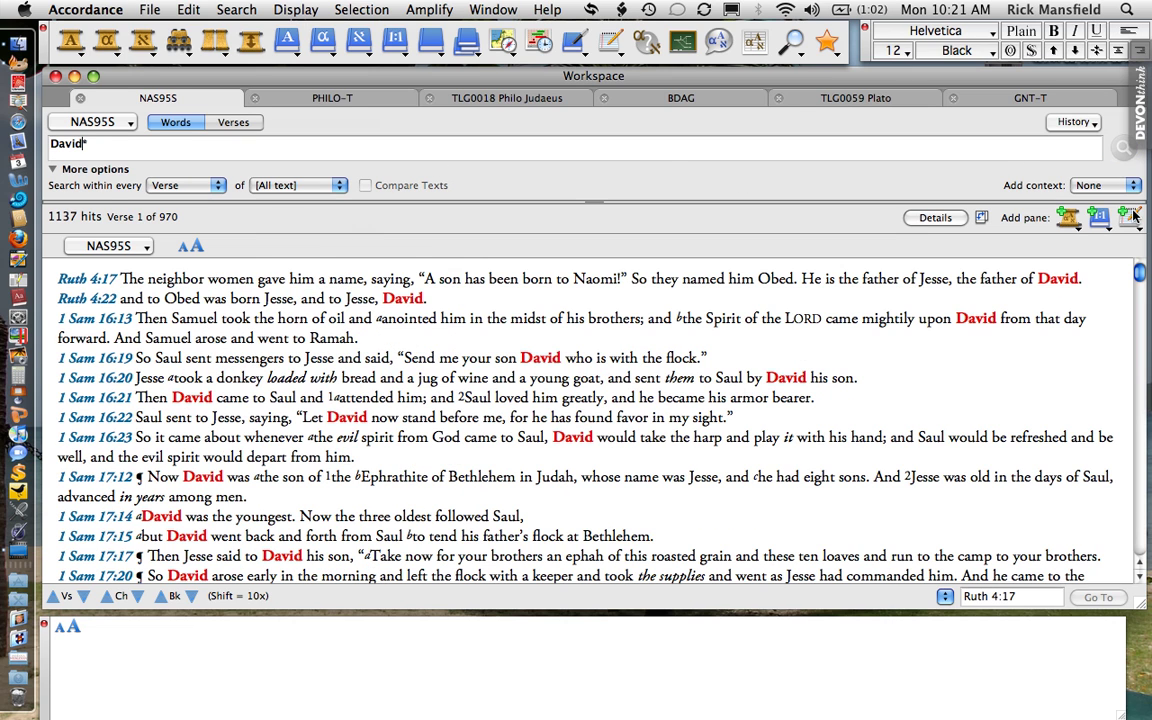
Check the last "David*" result in Revelation and review the verses backwards through Matthew to Chronicles.
{"action": "scroll", "coordinate": [1080, 420], "scroll_direction": "down", "scroll_amount": 10}
{"action": "key", "text": "End"}
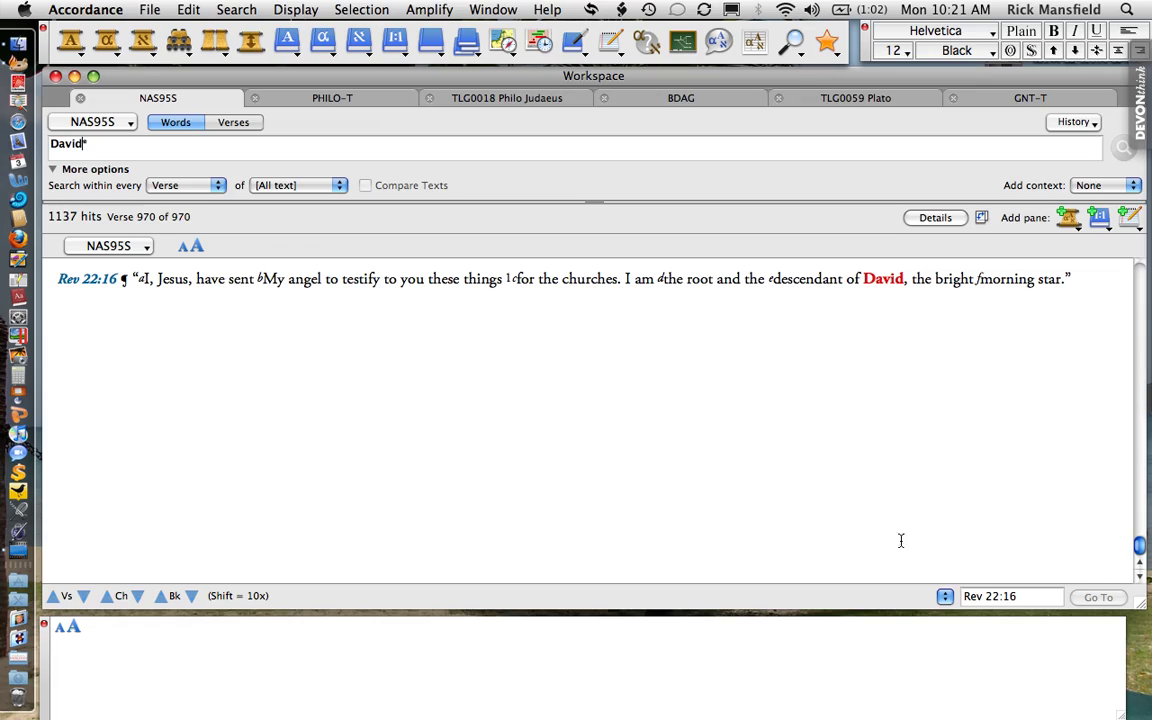
{"action": "scroll", "coordinate": [585, 441], "scroll_direction": "up", "scroll_amount": 3}
{"action": "scroll", "coordinate": [585, 441], "scroll_direction": "up", "scroll_amount": 15}
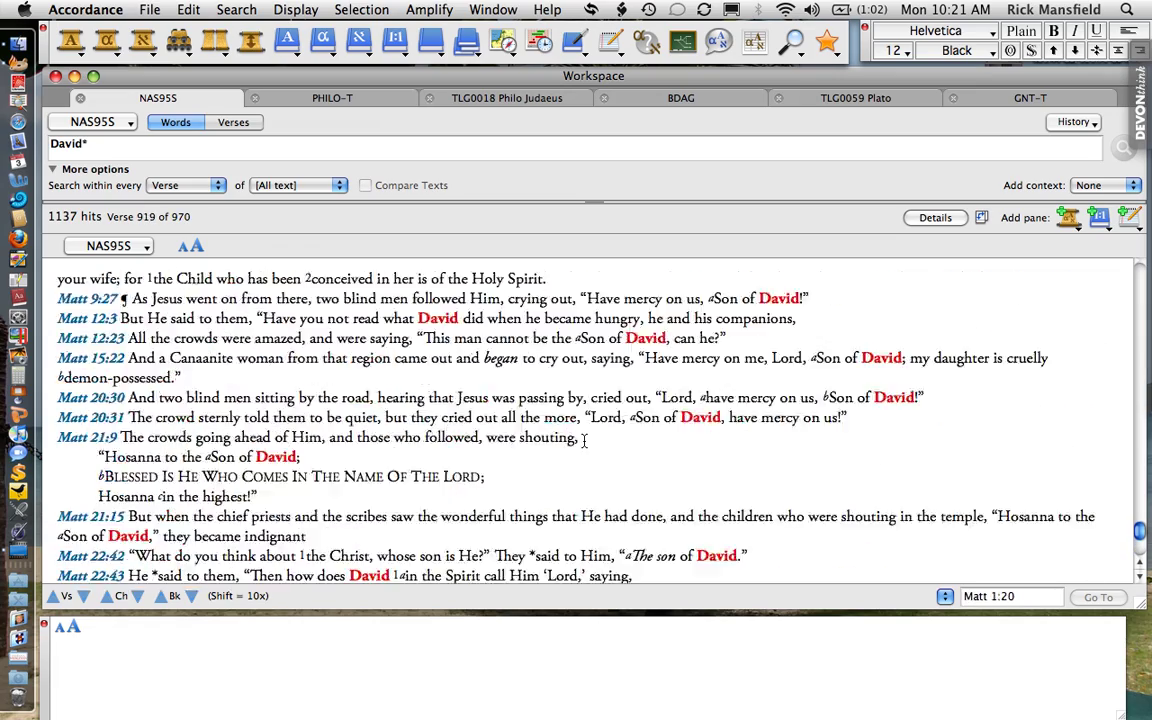
{"action": "scroll", "coordinate": [585, 441], "scroll_direction": "up", "scroll_amount": 20}
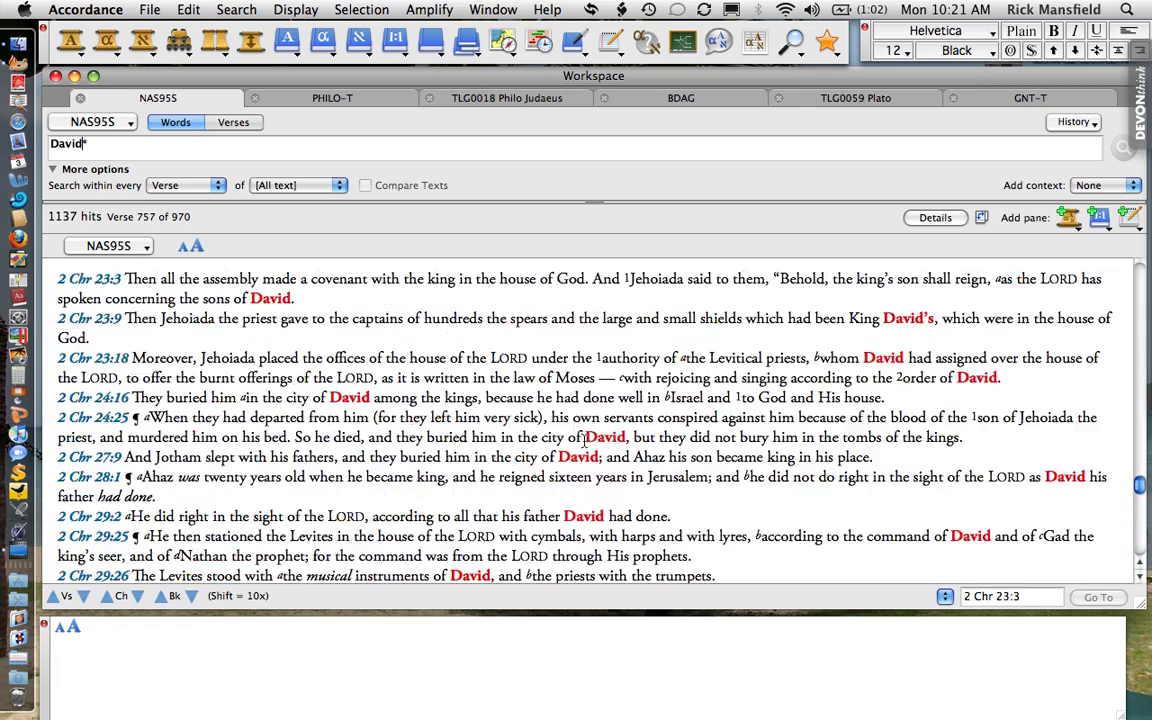
Quit Accordance and open WORDsearch 8.
{"action": "left_click", "coordinate": [66, 8]}
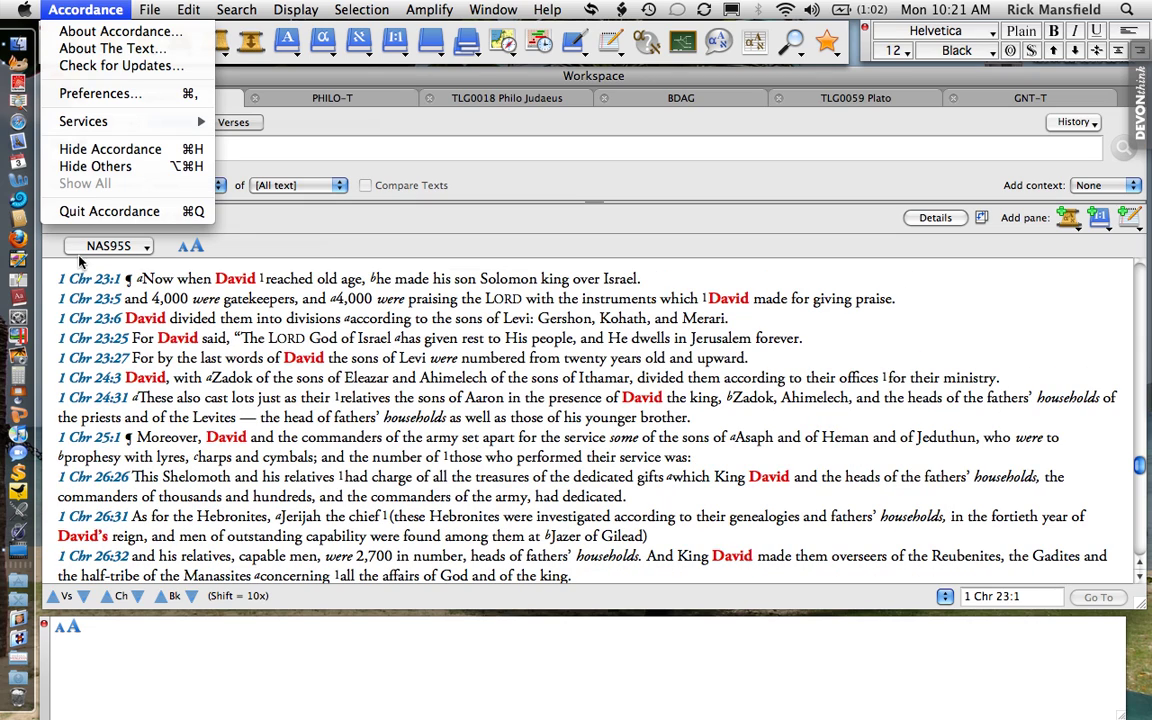
{"action": "left_click", "coordinate": [78, 212]}
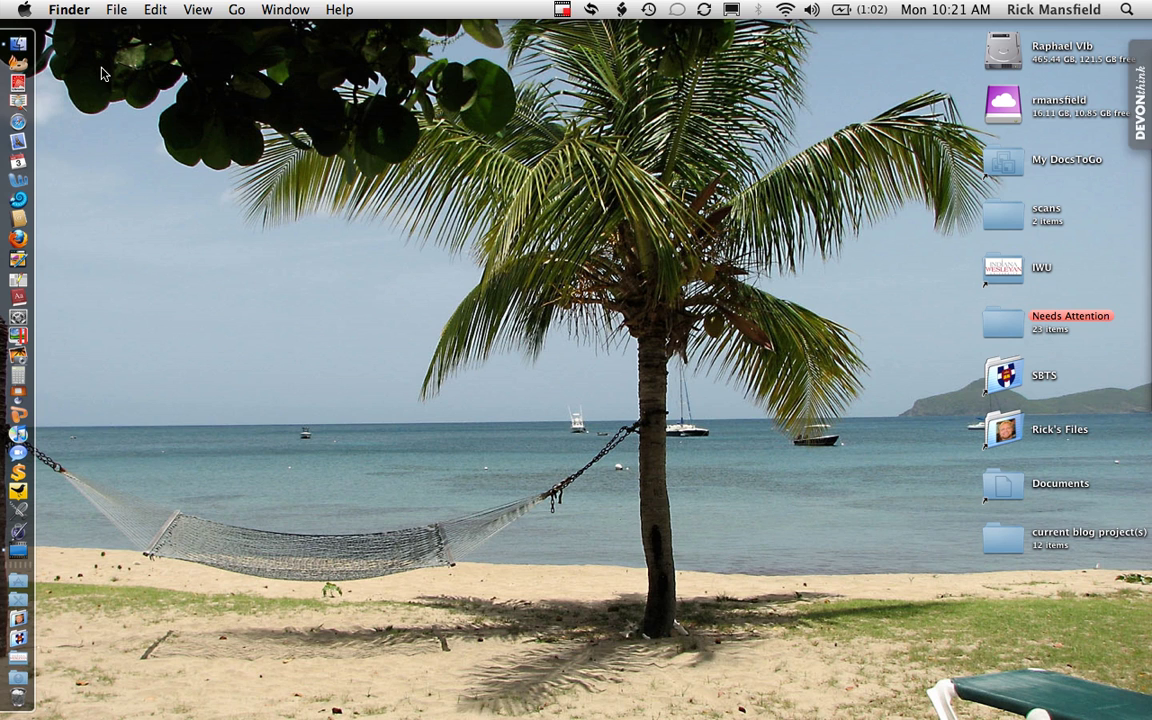
{"action": "left_click", "coordinate": [8, 100]}
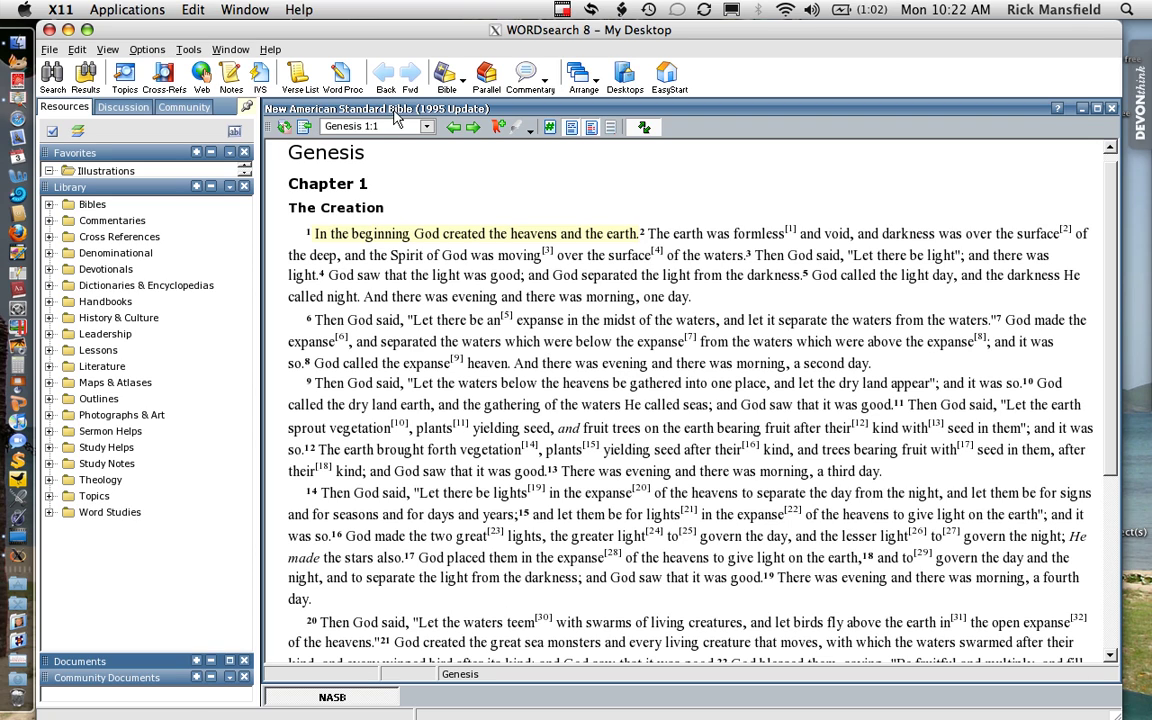
Search the New American Standard Bible for "david" and review the results from the last verse in Revelation back to 1 Chronicles.
{"action": "left_click", "coordinate": [50, 72]}
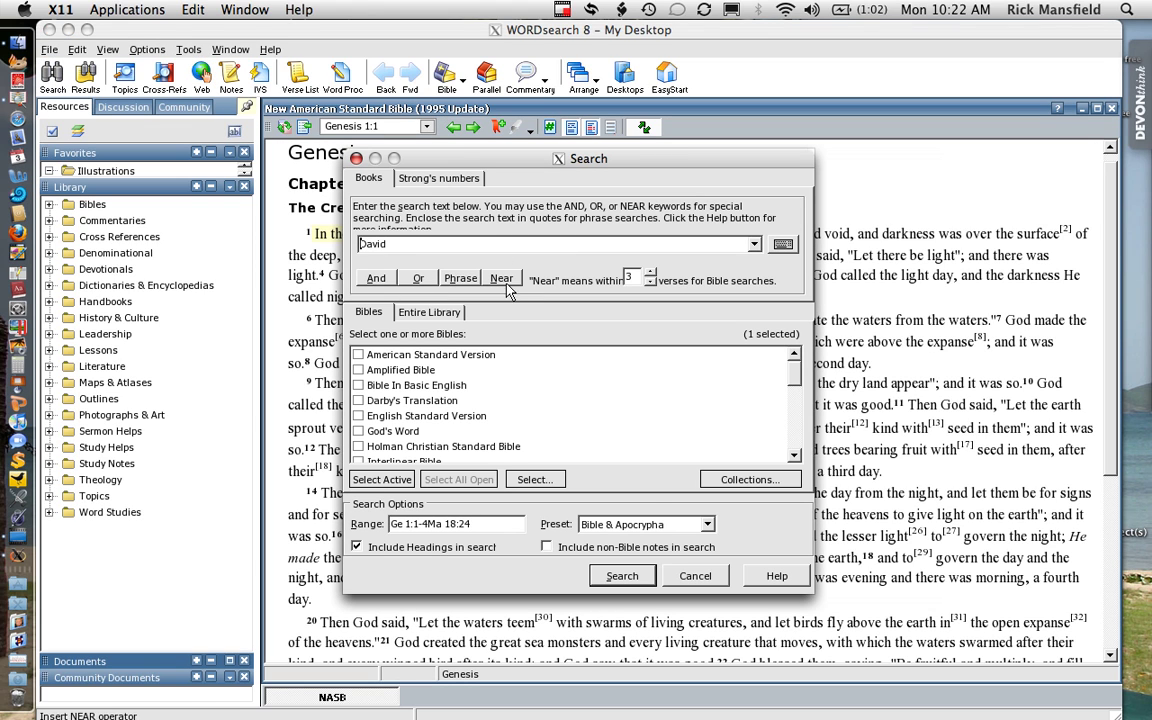
{"action": "left_click", "coordinate": [622, 575]}
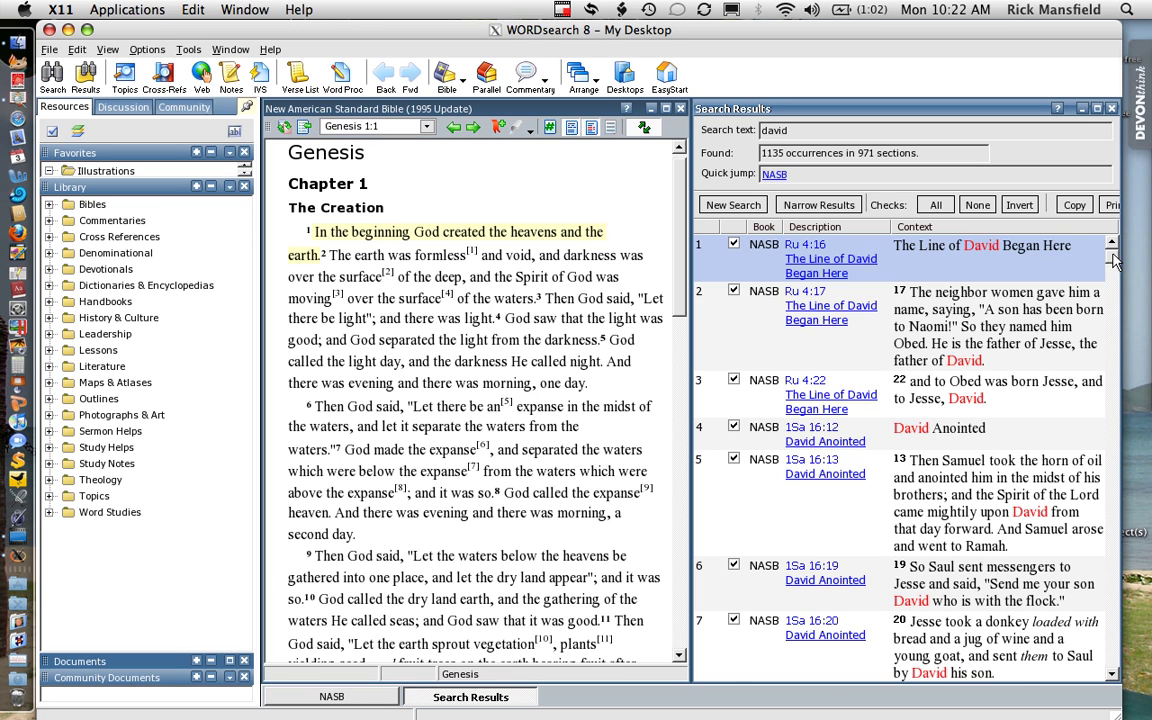
{"action": "mouse_move", "coordinate": [1115, 260]}
{"action": "left_mouse_down"}
{"action": "mouse_move", "coordinate": [1113, 672]}
{"action": "mouse_move", "coordinate": [1087, 264]}
{"action": "mouse_move", "coordinate": [1112, 265]}
{"action": "mouse_move", "coordinate": [1112, 250]}
{"action": "mouse_move", "coordinate": [1128, 597]}
{"action": "mouse_move", "coordinate": [1112, 250]}
{"action": "left_mouse_up"}
{"action": "left_click", "coordinate": [1114, 663]}
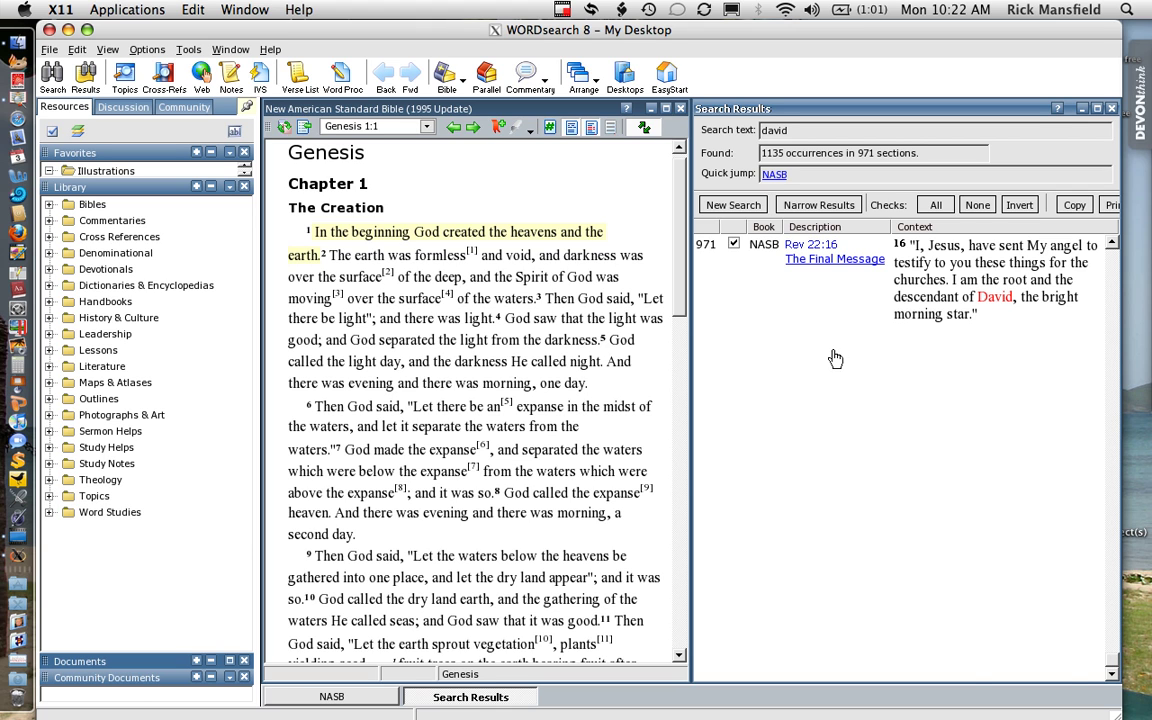
{"action": "scroll", "coordinate": [835, 358], "scroll_direction": "up", "scroll_amount": 20}
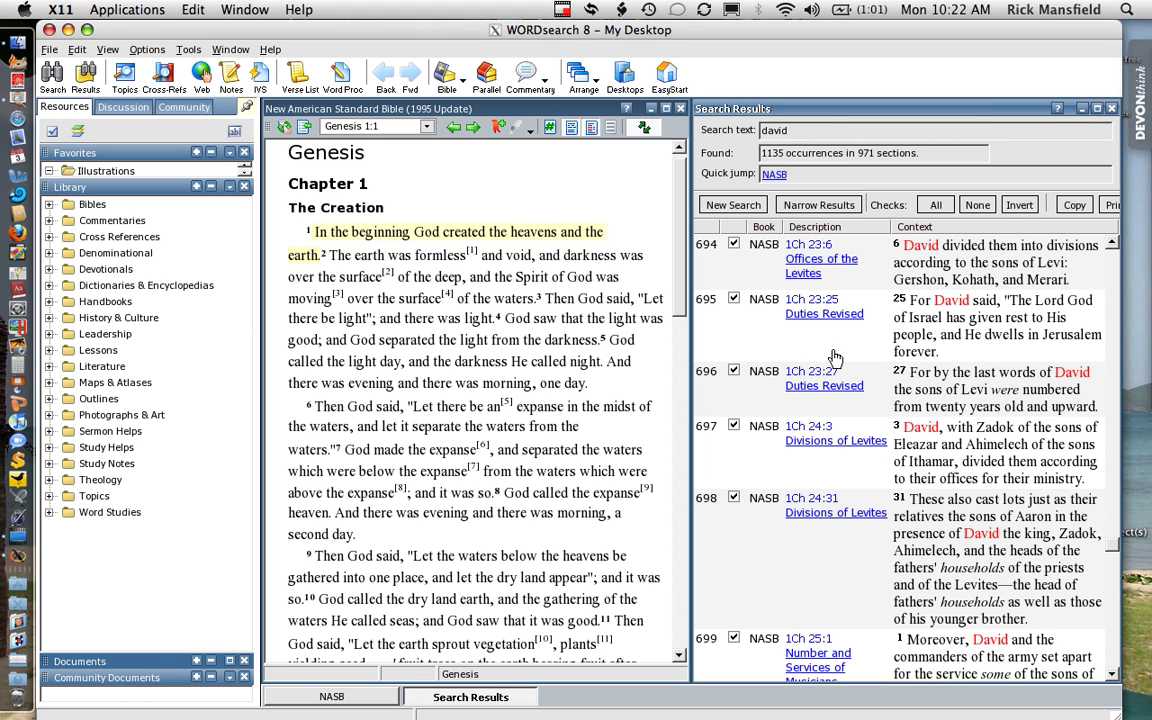